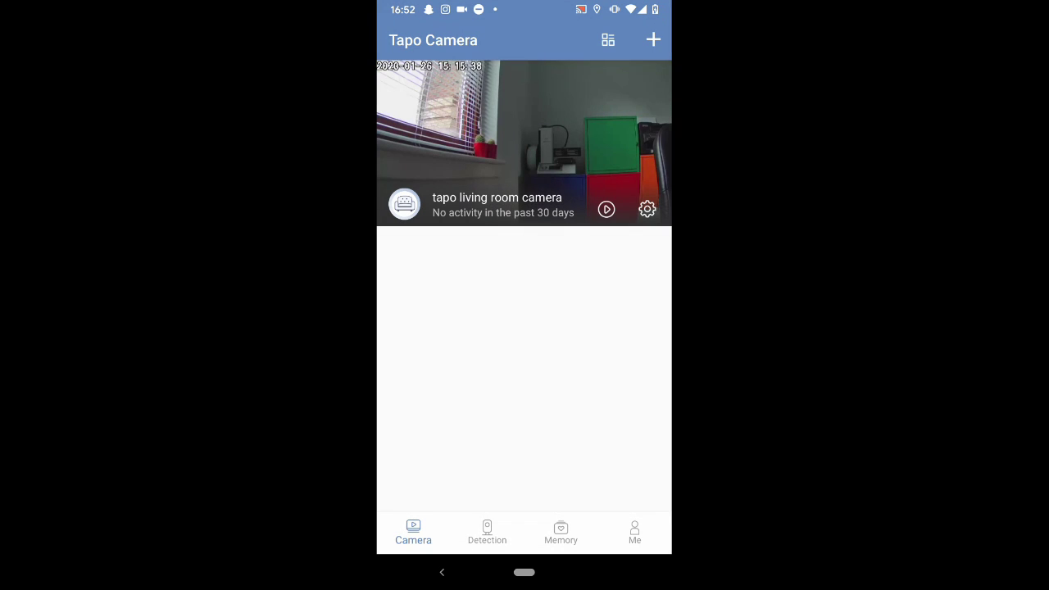
Step: Check the living room C200 camera's Advanced Settings > Camera Account page in the Tapo app
{"action": "left_click", "coordinate": [525, 131]}
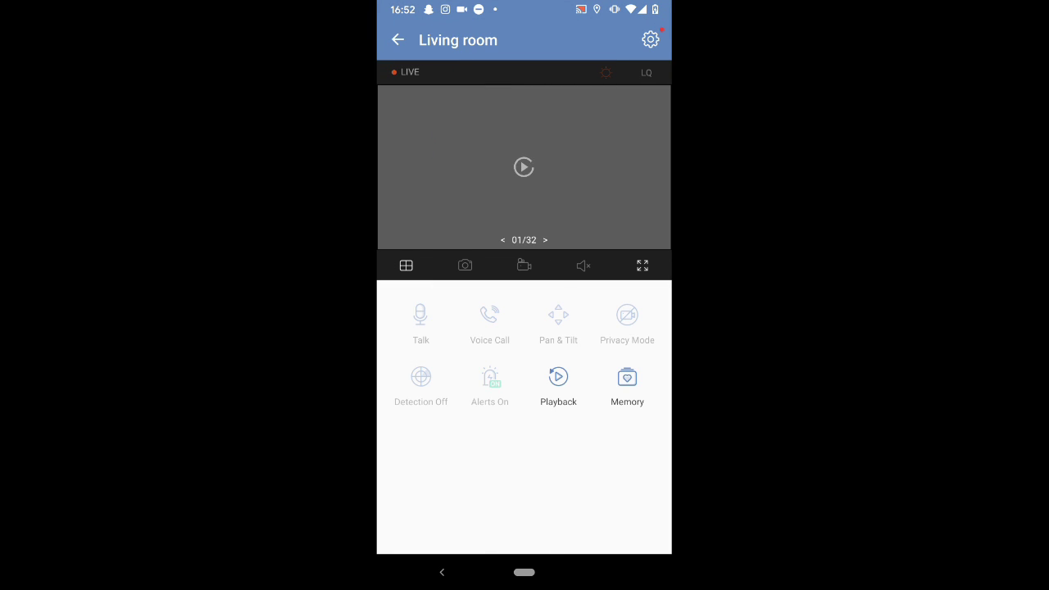
{"action": "left_click", "coordinate": [651, 40]}
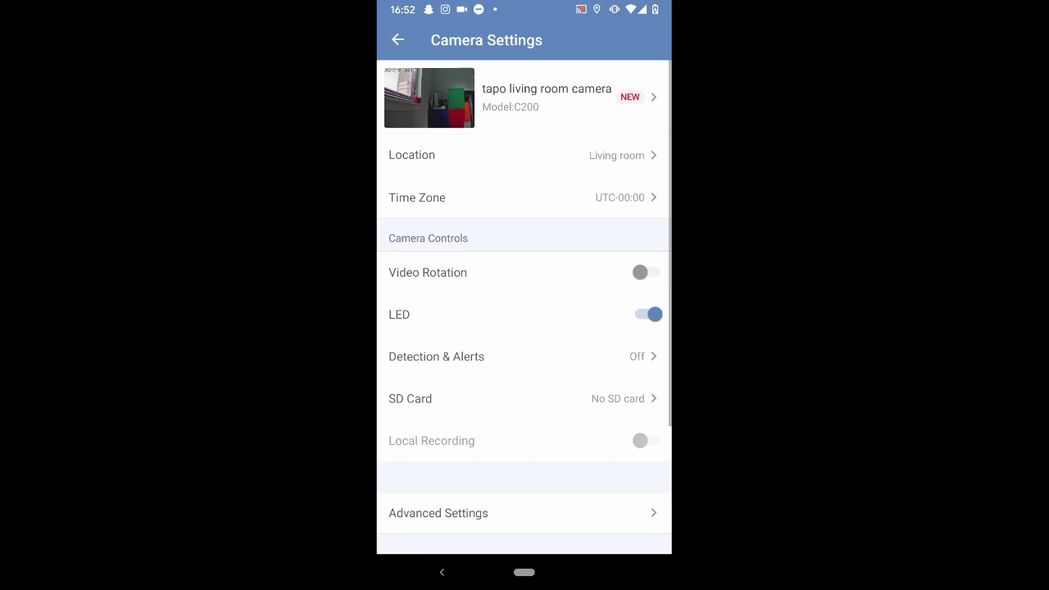
{"action": "left_click", "coordinate": [524, 513]}
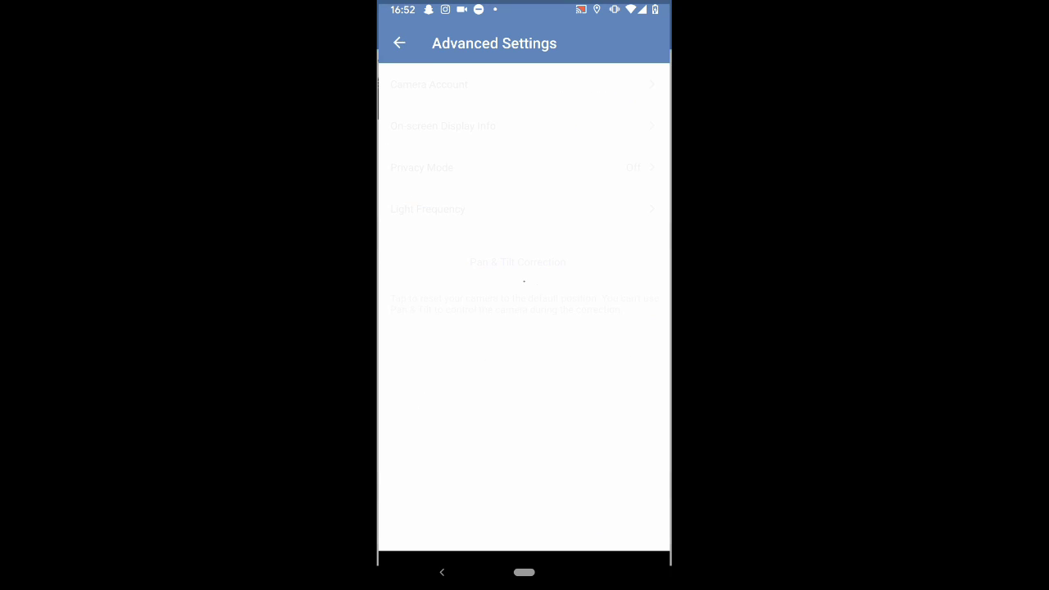
{"action": "left_click", "coordinate": [525, 81]}
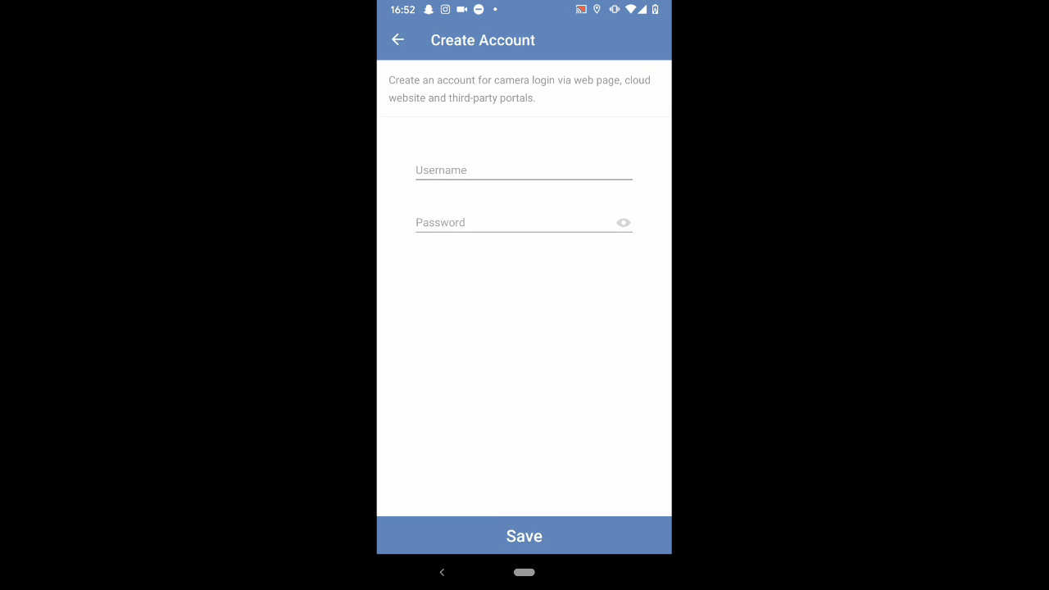
Step: Return to the camera settings and view its device info with Wi-Fi network and IP address
{"action": "key", "text": "Escape"}
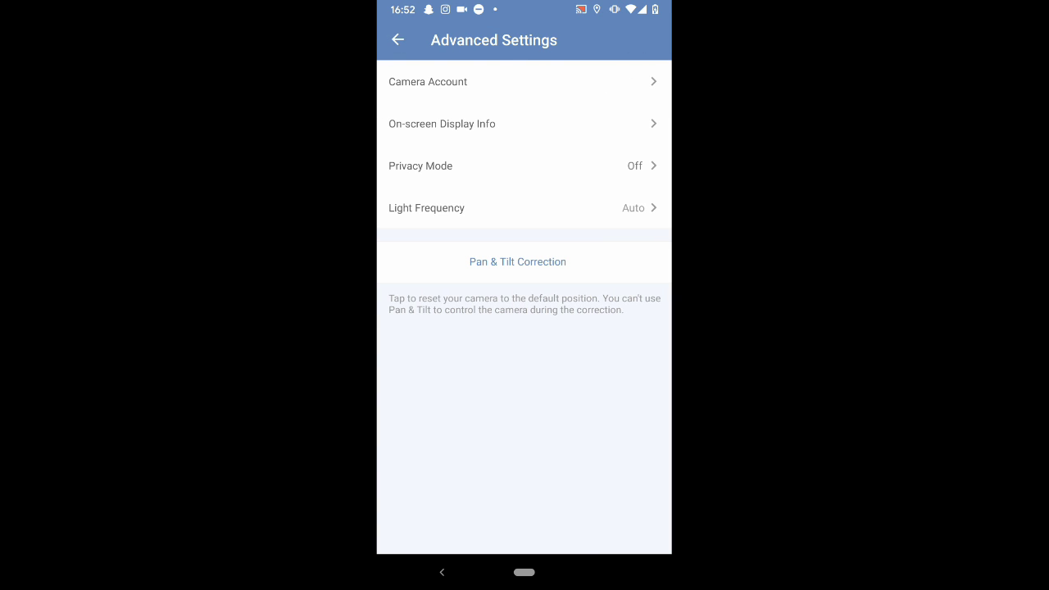
{"action": "key", "text": "Escape"}
{"action": "left_click", "coordinate": [533, 97]}
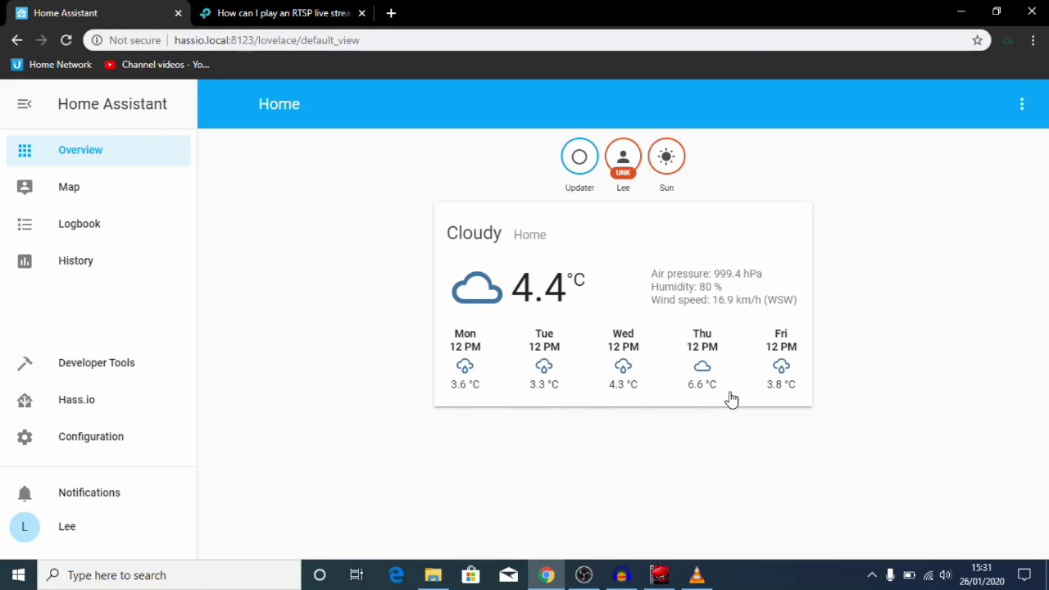
Step: Switch to the TP-Link RTSP live stream FAQ tab and launch VLC media player
{"action": "left_click", "coordinate": [307, 16]}
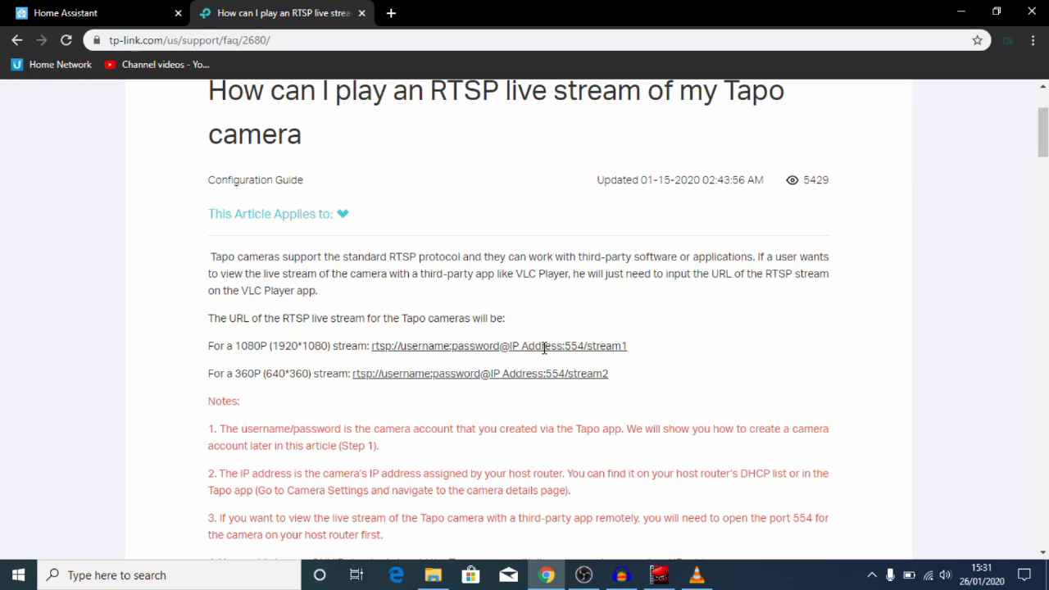
{"action": "left_click", "coordinate": [697, 575]}
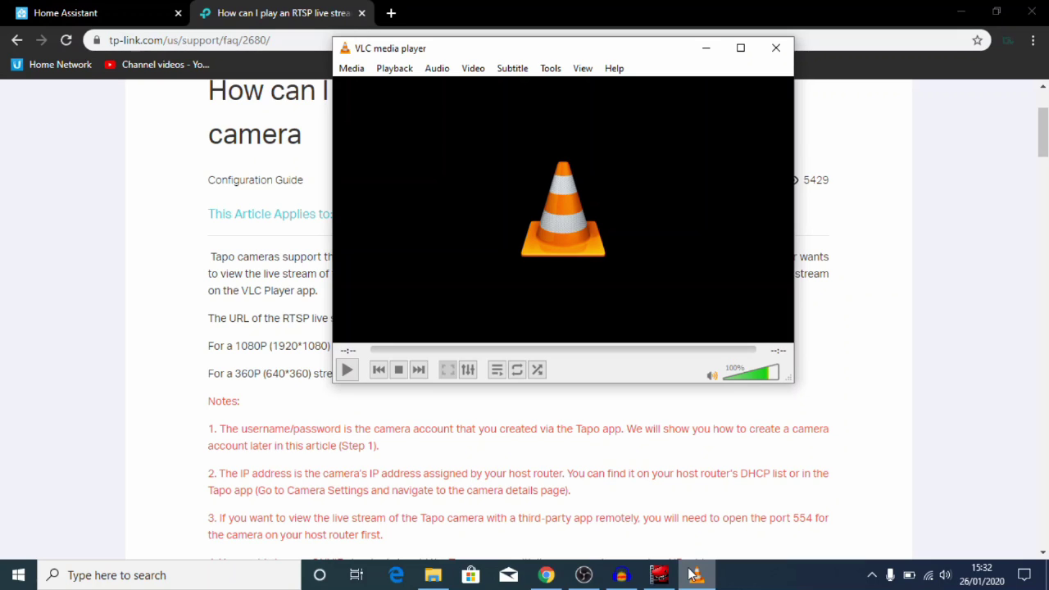
{"action": "left_click", "coordinate": [351, 69]}
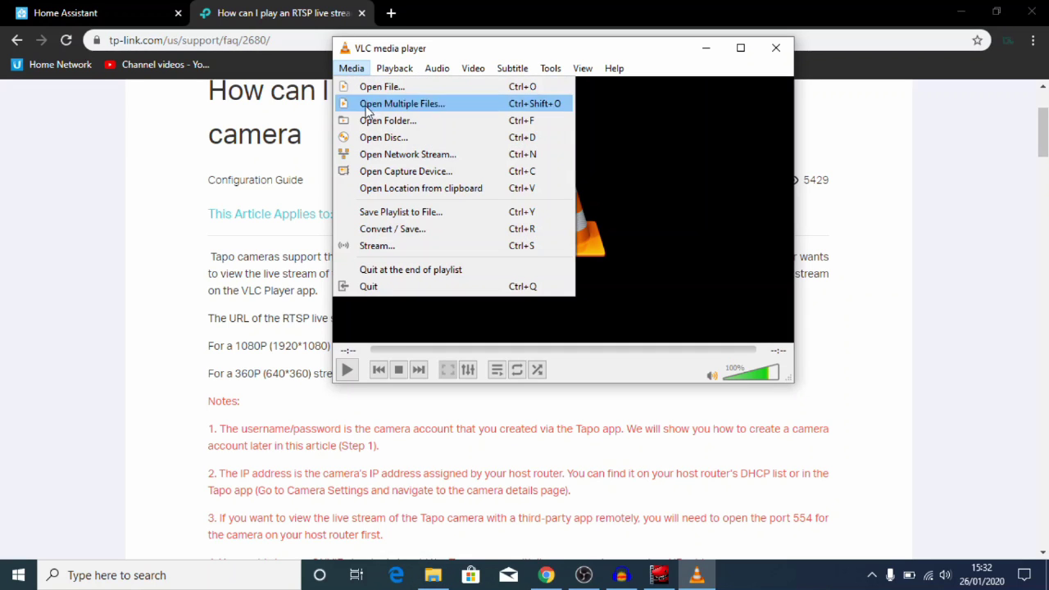
{"action": "left_click", "coordinate": [391, 153]}
{"action": "type", "text": "r"}
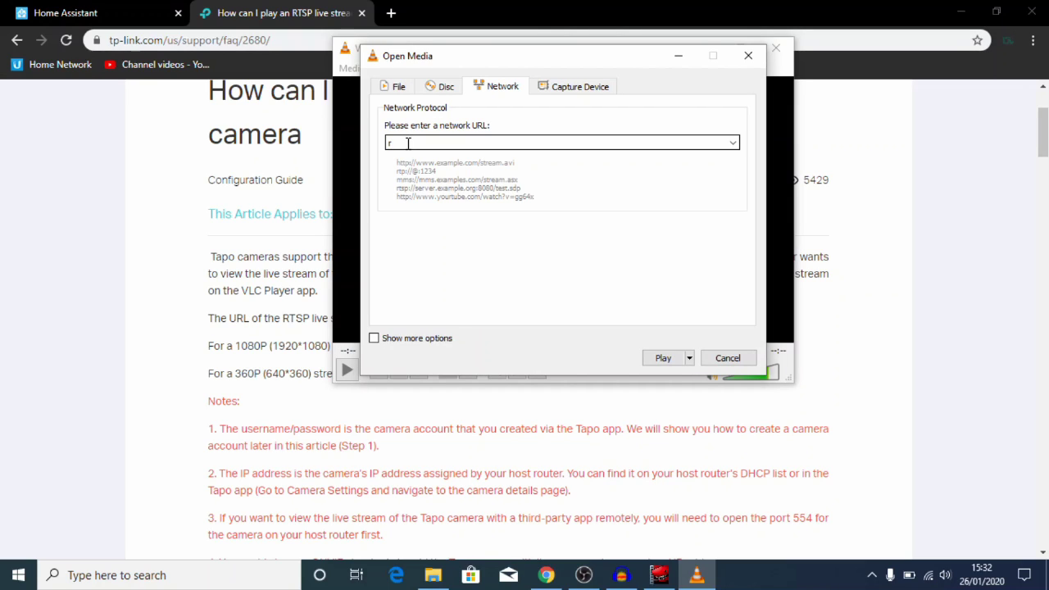
{"action": "type", "text": "tsp://"}
{"action": "key", "text": "BackSpace"}
{"action": "type", "text": "leestechchannel:"}
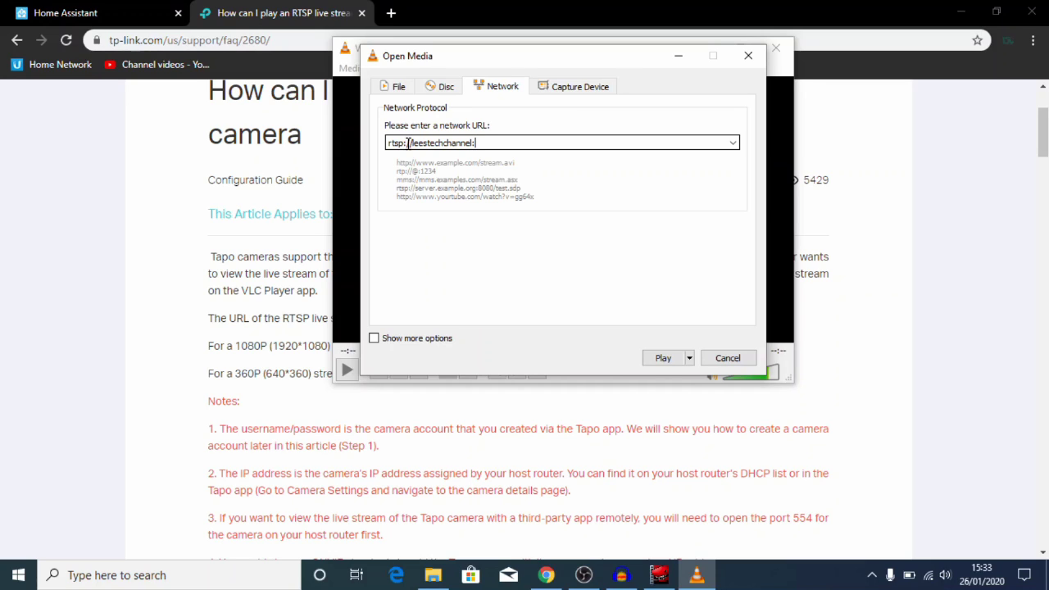
{"action": "type", "text": "password1"}
{"action": "type", "text": "@192.168.1.23"}
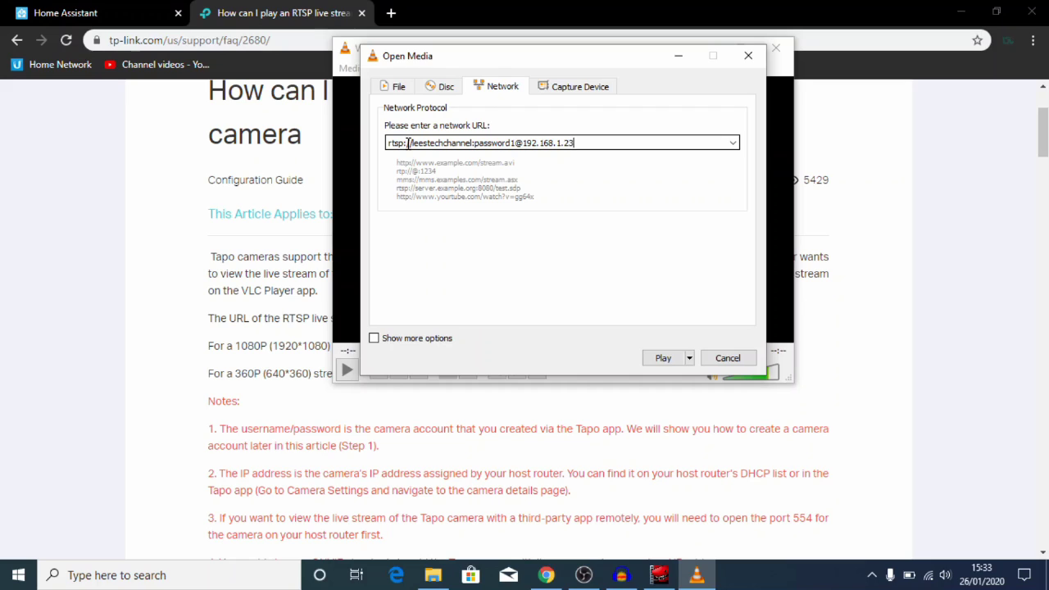
{"action": "type", "text": "7:554/stre"}
{"action": "type", "text": "m1"}
{"action": "left_click", "coordinate": [656, 353]}
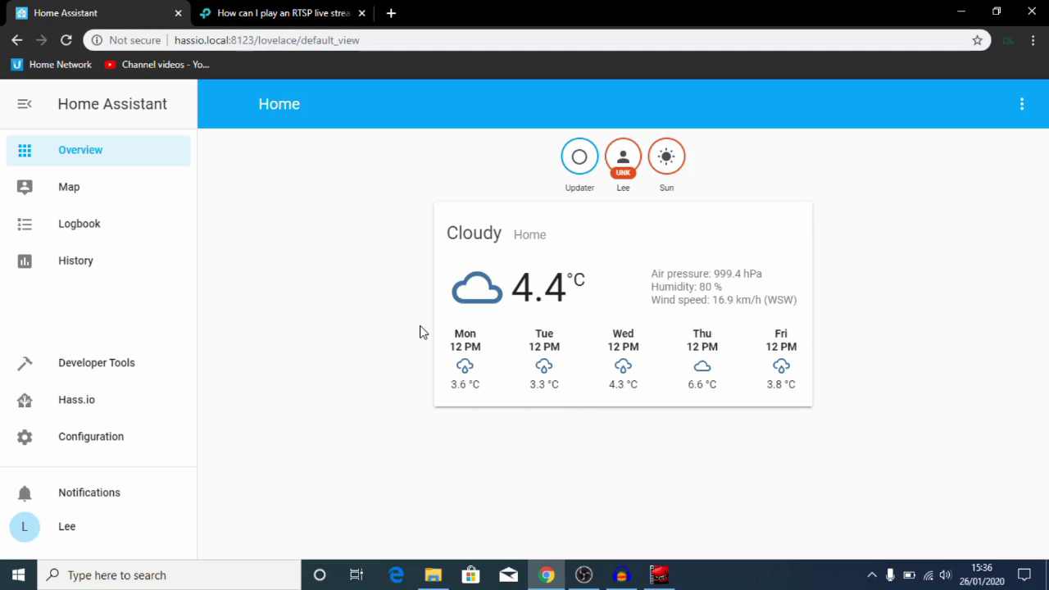
Step: Browse to the HASSIO share's config folder in File Explorer and right-click configuration.yaml
{"action": "left_click", "coordinate": [433, 575]}
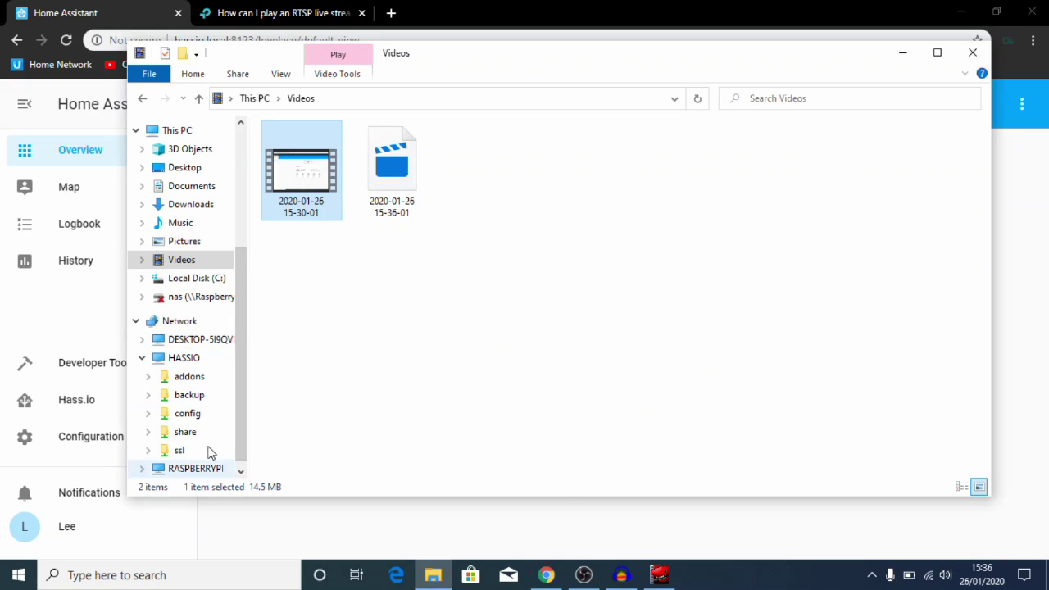
{"action": "left_click", "coordinate": [196, 365]}
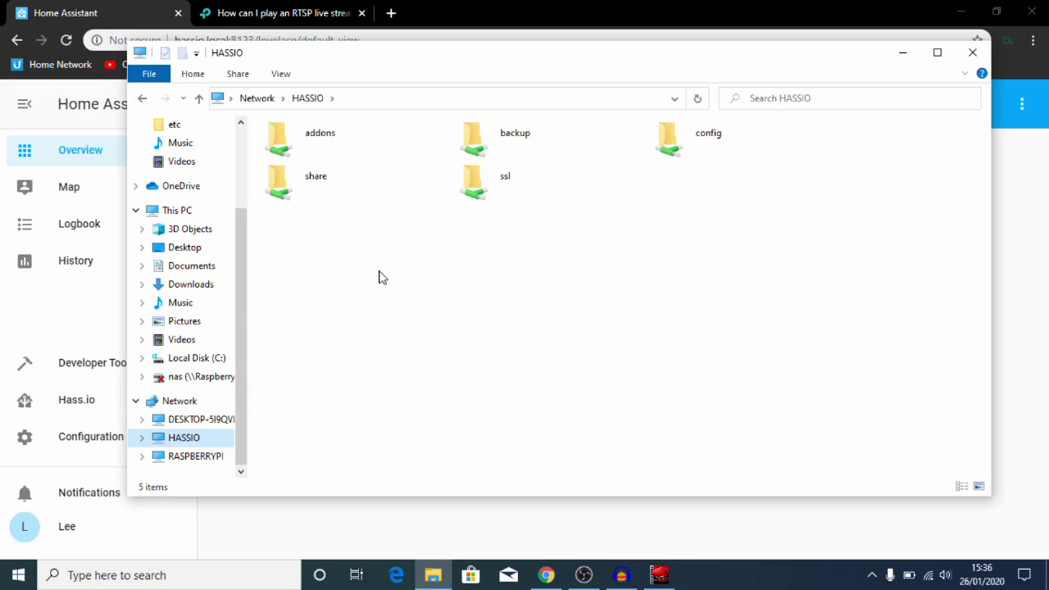
{"action": "double_click", "coordinate": [668, 141]}
{"action": "left_click", "coordinate": [323, 253]}
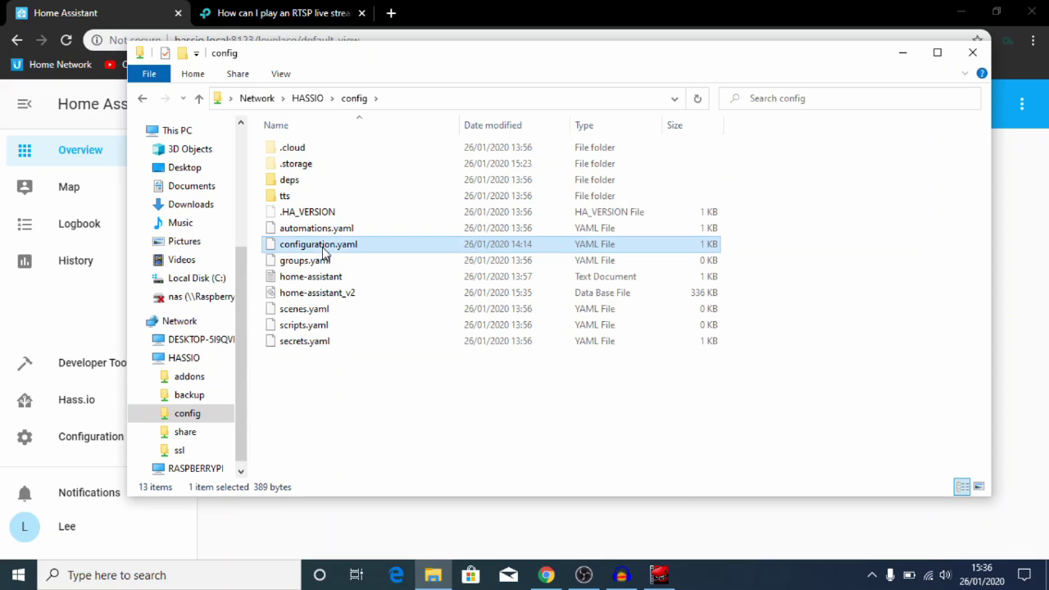
{"action": "right_click", "coordinate": [324, 254]}
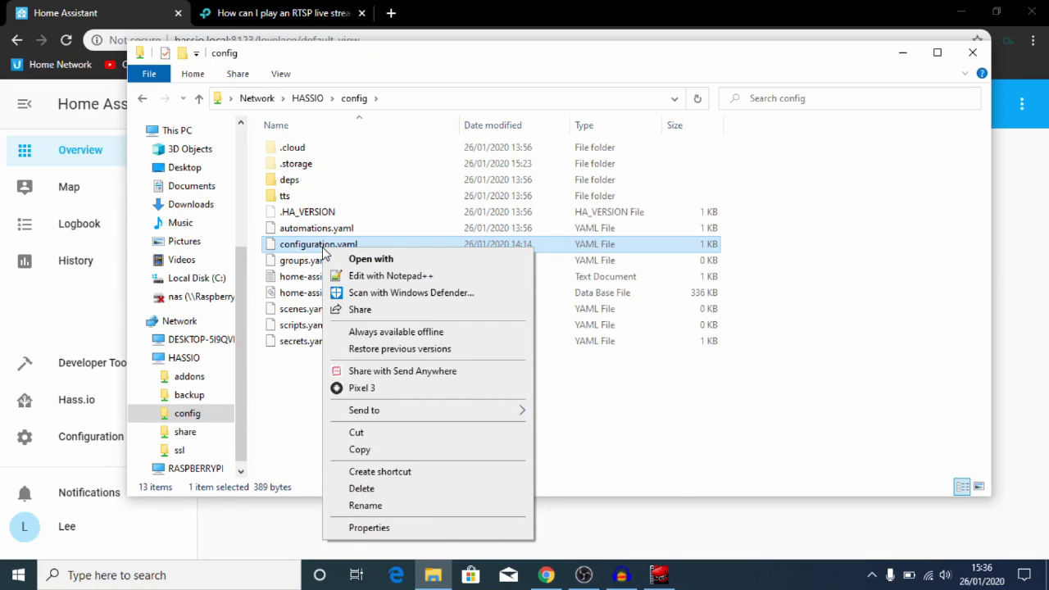
Step: Open configuration.yaml in a maximized Notepad++, closing the extra core.entity_registry file
{"action": "left_click", "coordinate": [385, 277]}
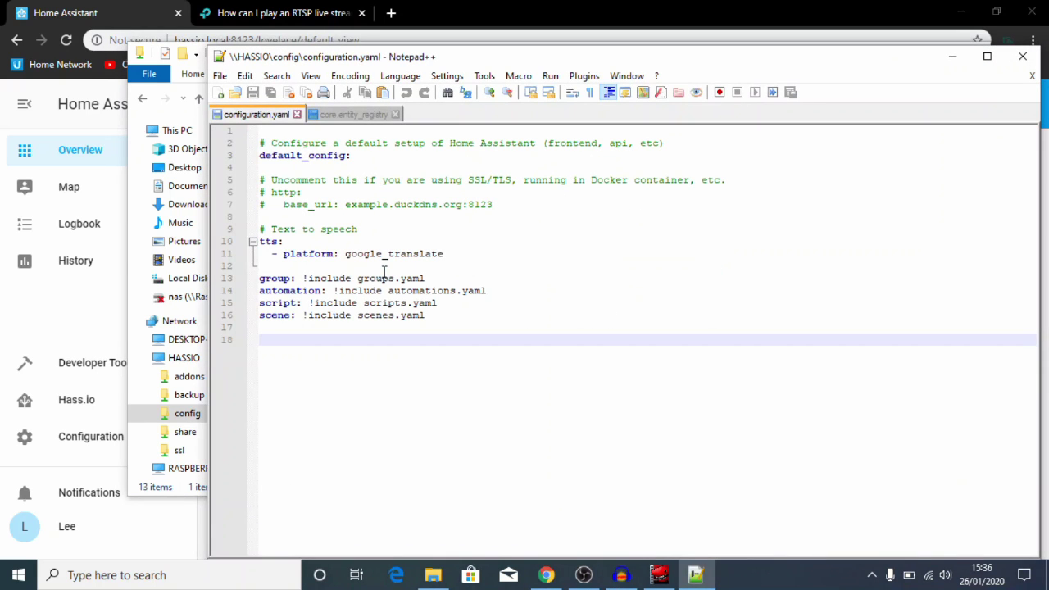
{"action": "left_click", "coordinate": [396, 115]}
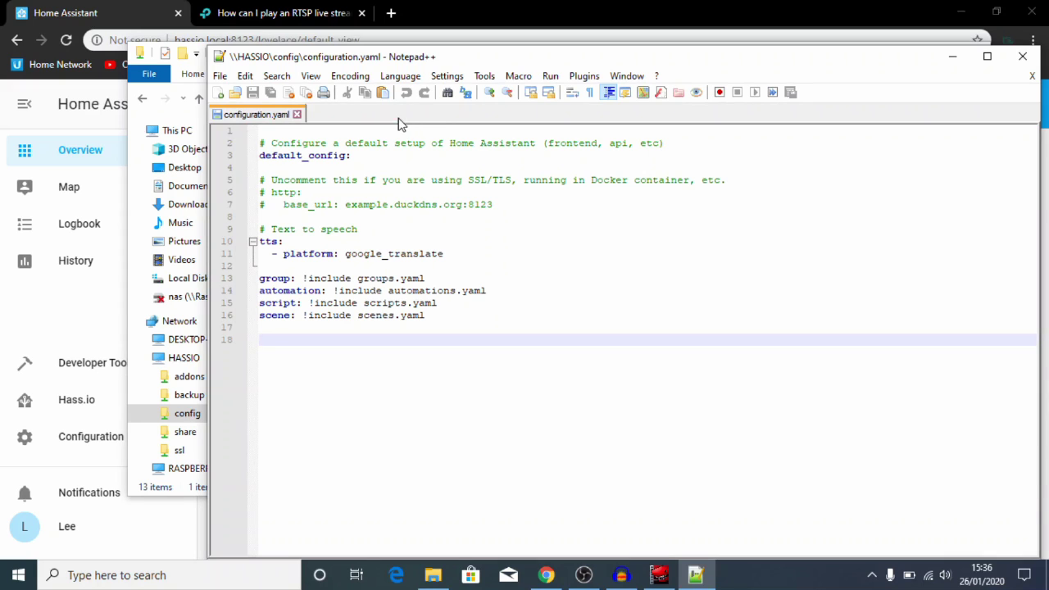
{"action": "left_click", "coordinate": [989, 59]}
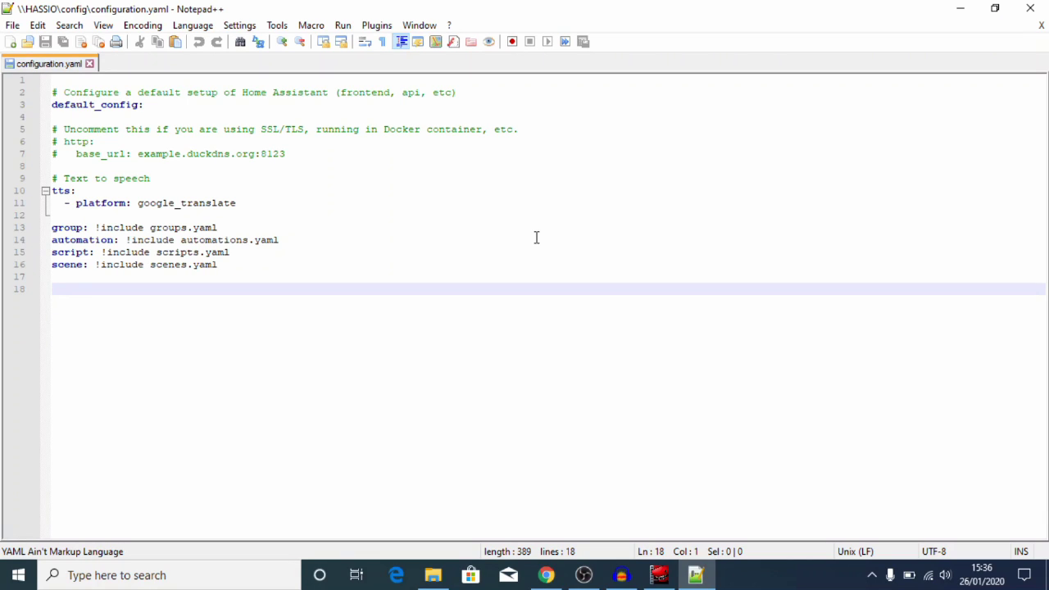
Step: Add a 'camera:' section with a '- platform: ffmpeg' entry
{"action": "type", "text": "cam"}
{"action": "type", "text": "e"}
{"action": "key", "text": "BackSpace"}
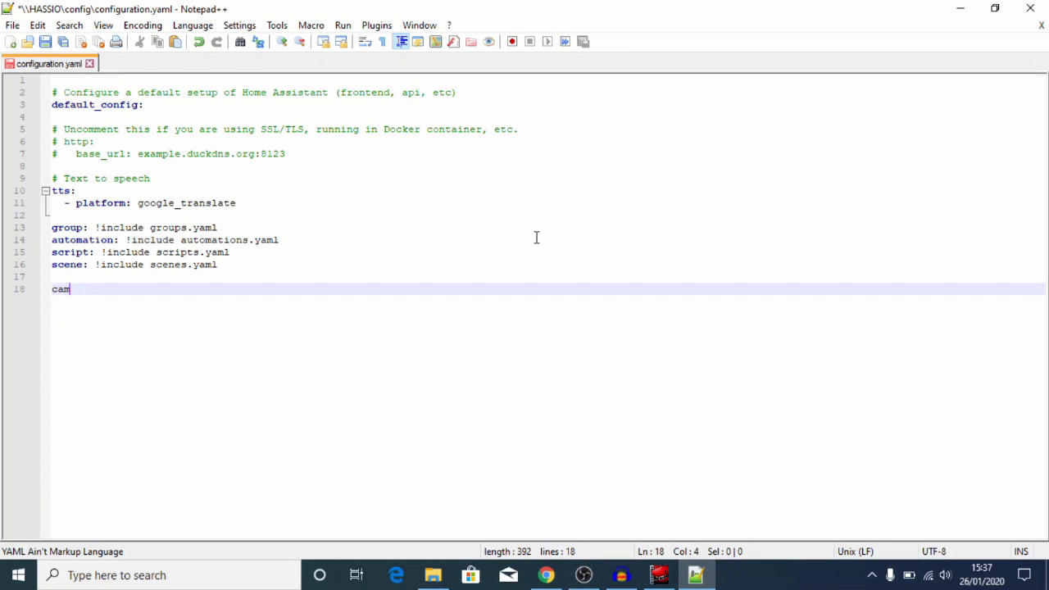
{"action": "key", "text": "BackSpace"}
{"action": "key", "text": "BackSpace"}
{"action": "type", "text": "amera:"}
{"action": "key", "text": "Return"}
{"action": "type", "text": "-"}
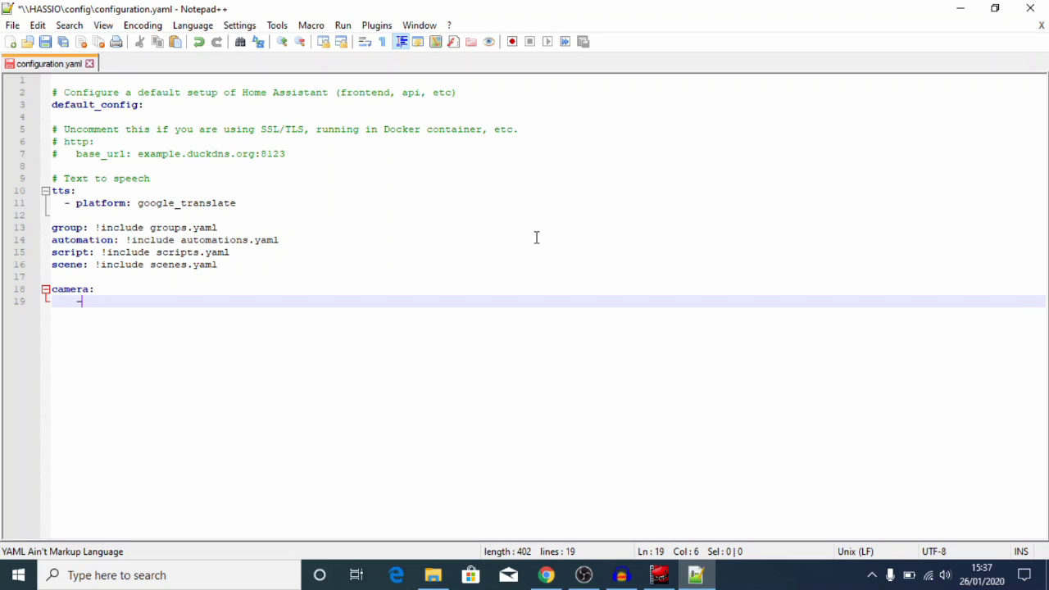
{"action": "key", "text": "BackSpace"}
{"action": "key", "text": "BackSpace"}
{"action": "key", "text": "BackSpace"}
{"action": "key", "text": "BackSpace"}
{"action": "key", "text": "BackSpace"}
{"action": "type", "text": "- plat"}
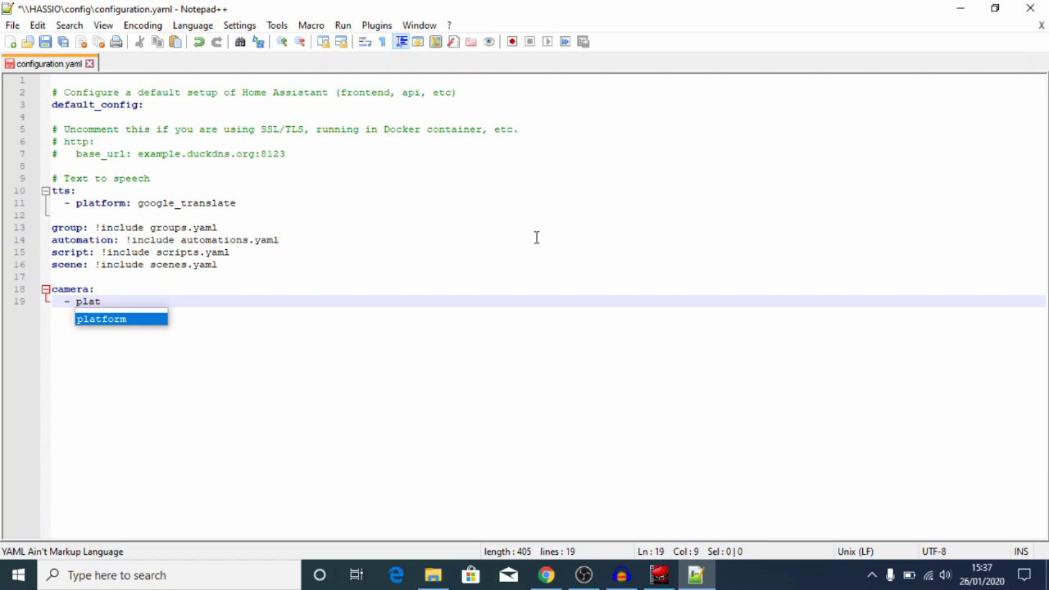
{"action": "key", "text": "Return"}
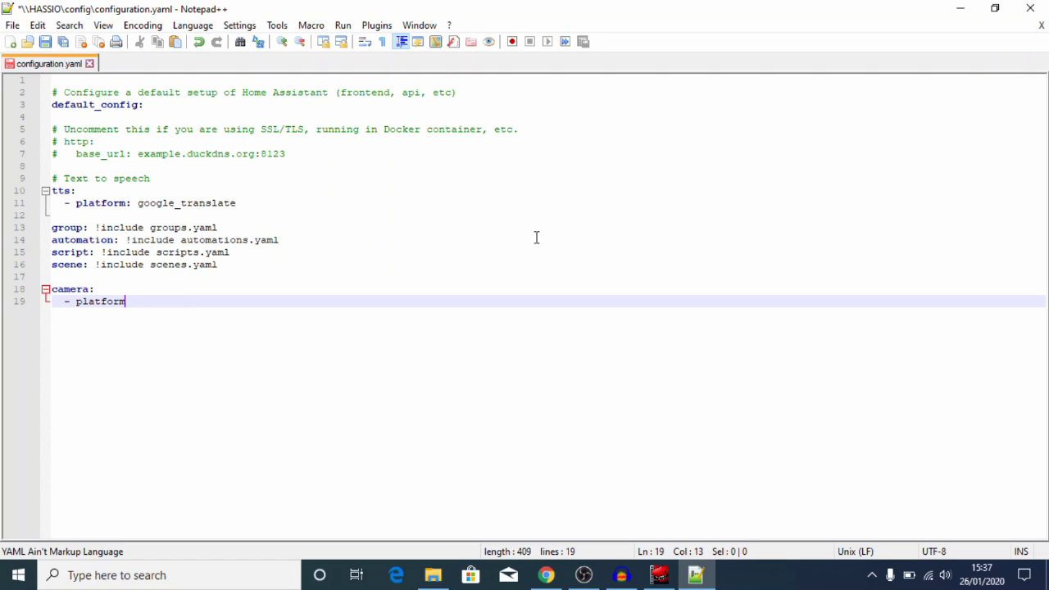
{"action": "type", "text": ": ffmpeg"}
Step: Add 'name: tapo C200' and an 'input:' line under the ffmpeg platform
{"action": "key", "text": "Return"}
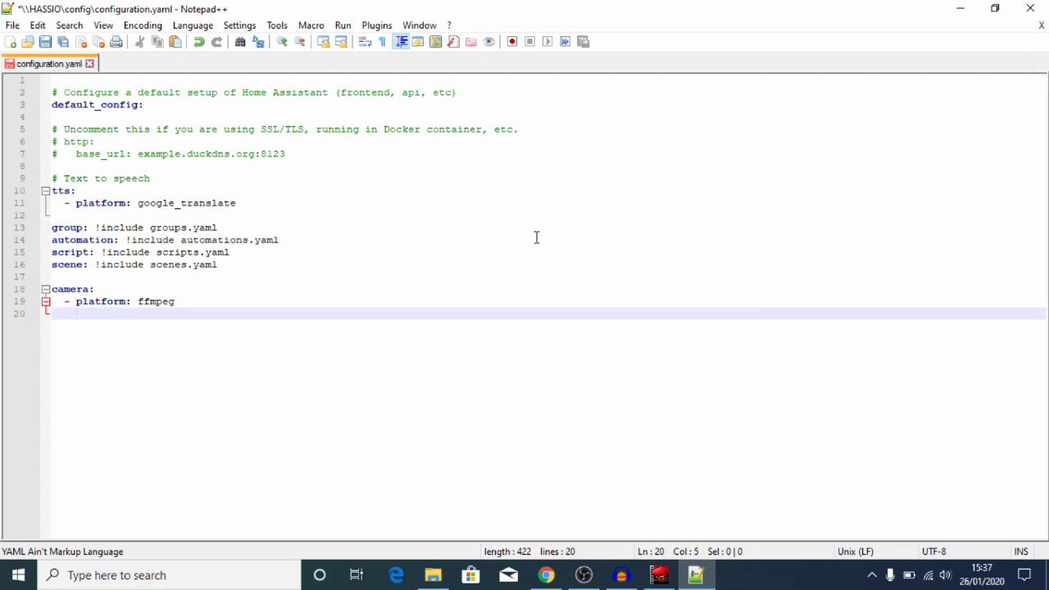
{"action": "type", "text": "name: ta"}
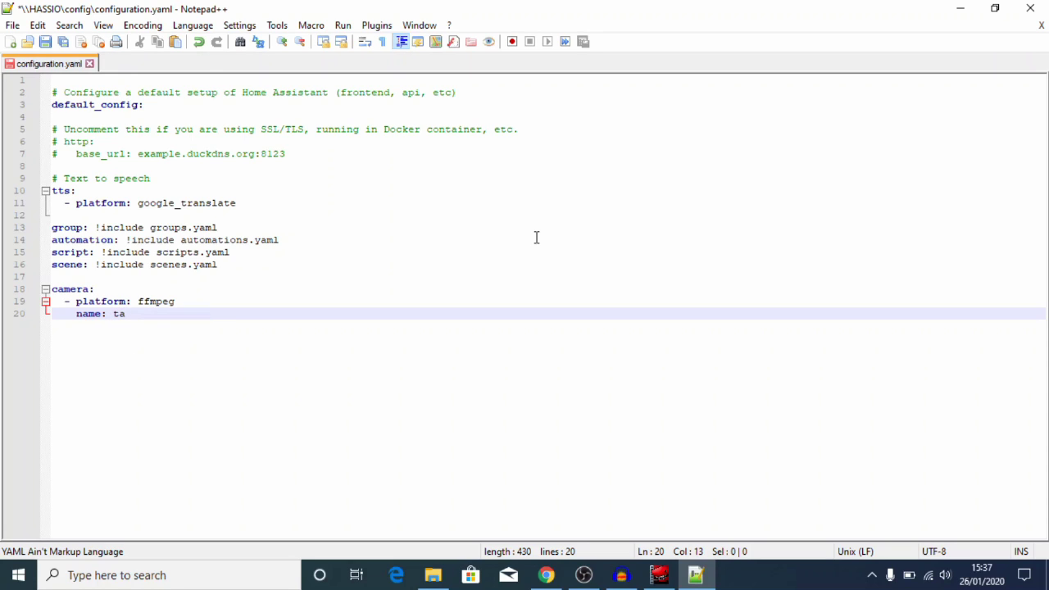
{"action": "type", "text": "po C200"}
{"action": "key", "text": "Return"}
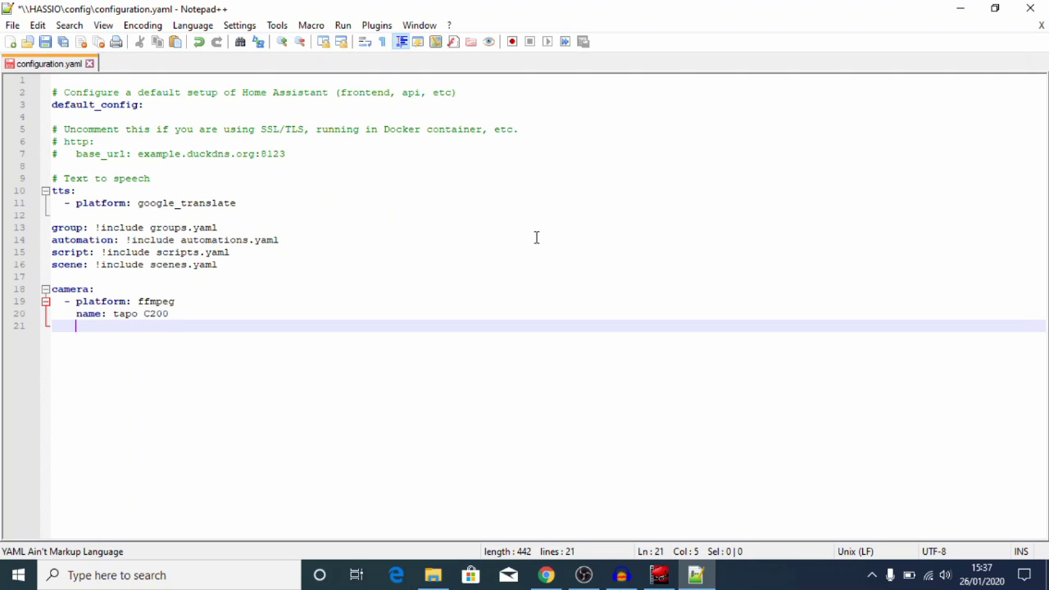
{"action": "type", "text": "input:"}
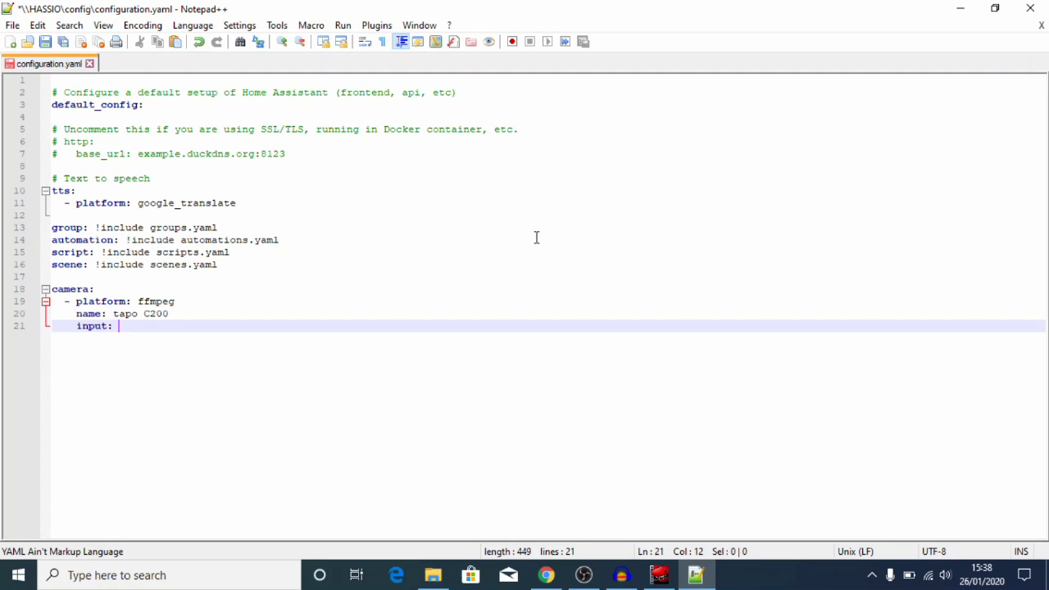
{"action": "left_click", "coordinate": [30, 580]}
{"action": "type", "text": "v"}
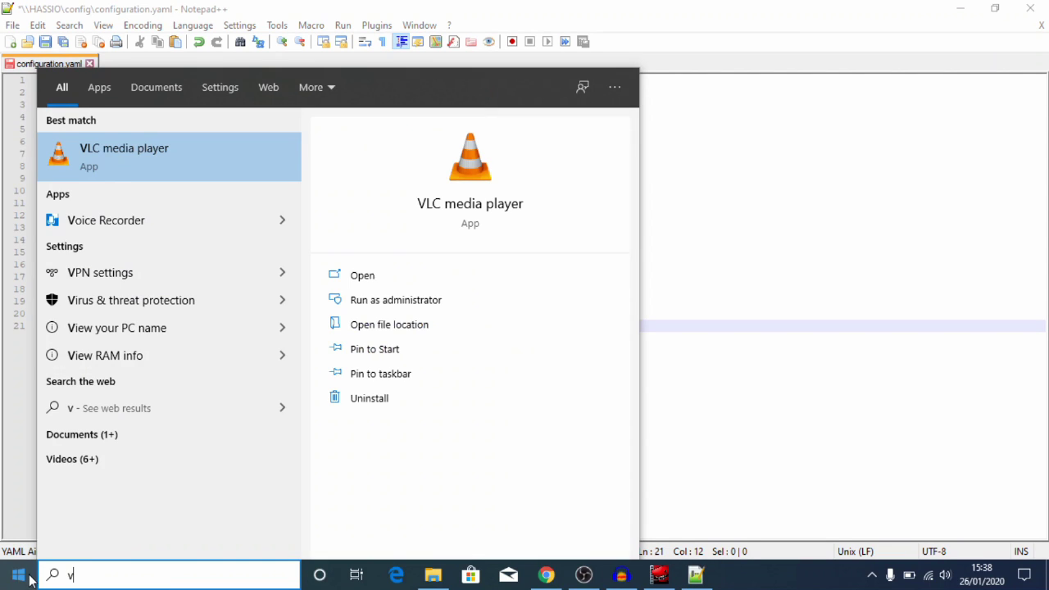
{"action": "left_click", "coordinate": [424, 203]}
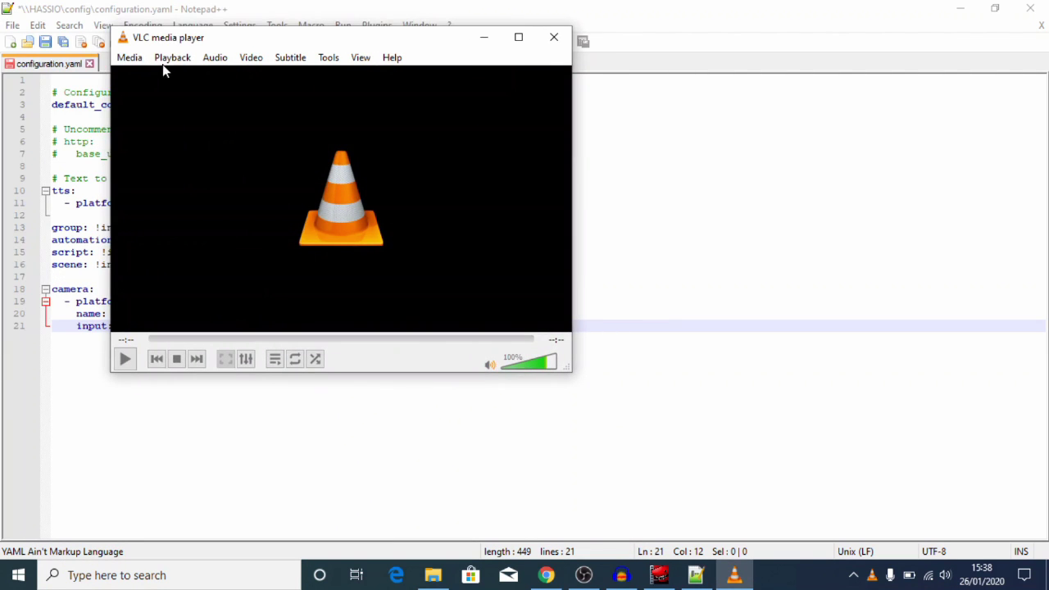
{"action": "left_click", "coordinate": [144, 62]}
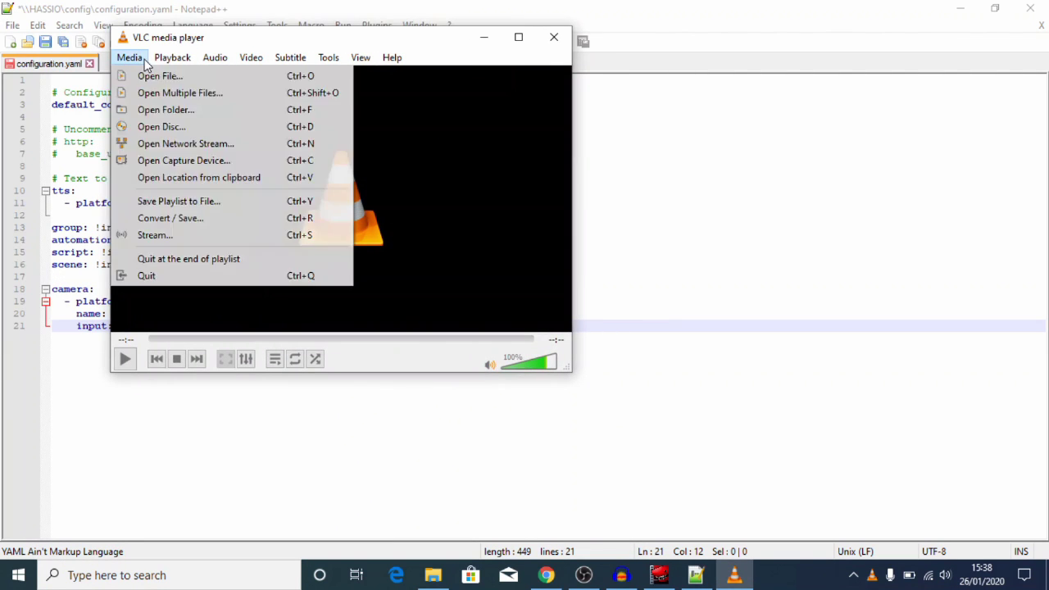
{"action": "left_click", "coordinate": [168, 144]}
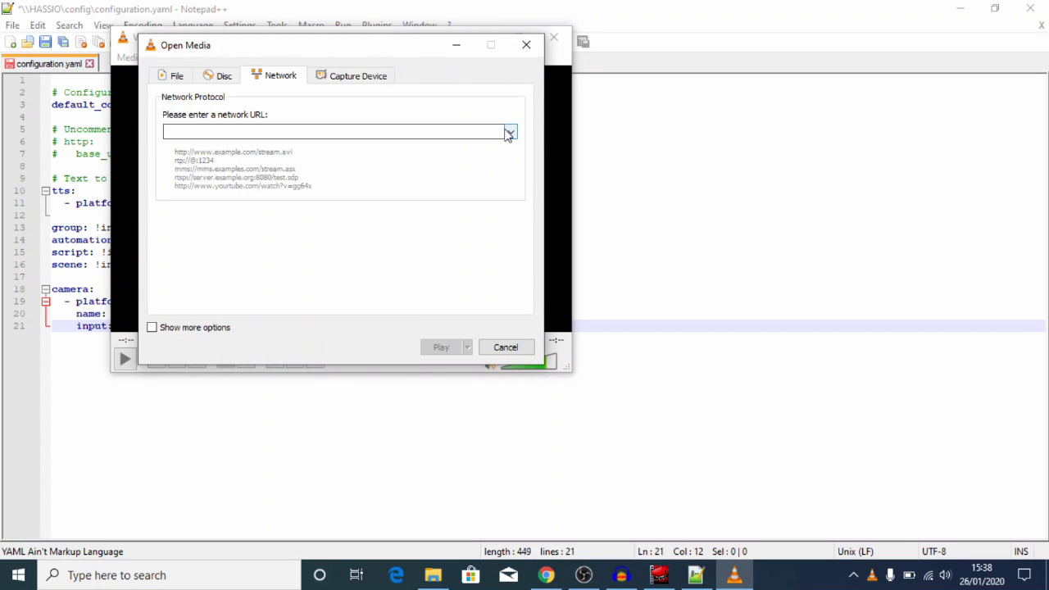
{"action": "left_click", "coordinate": [526, 45]}
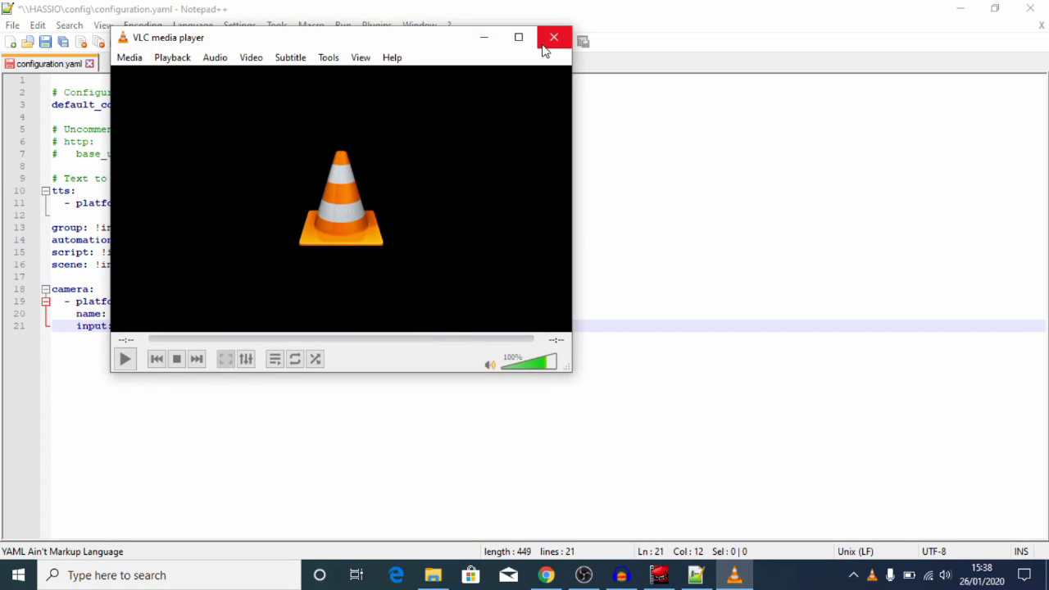
{"action": "left_click", "coordinate": [553, 38]}
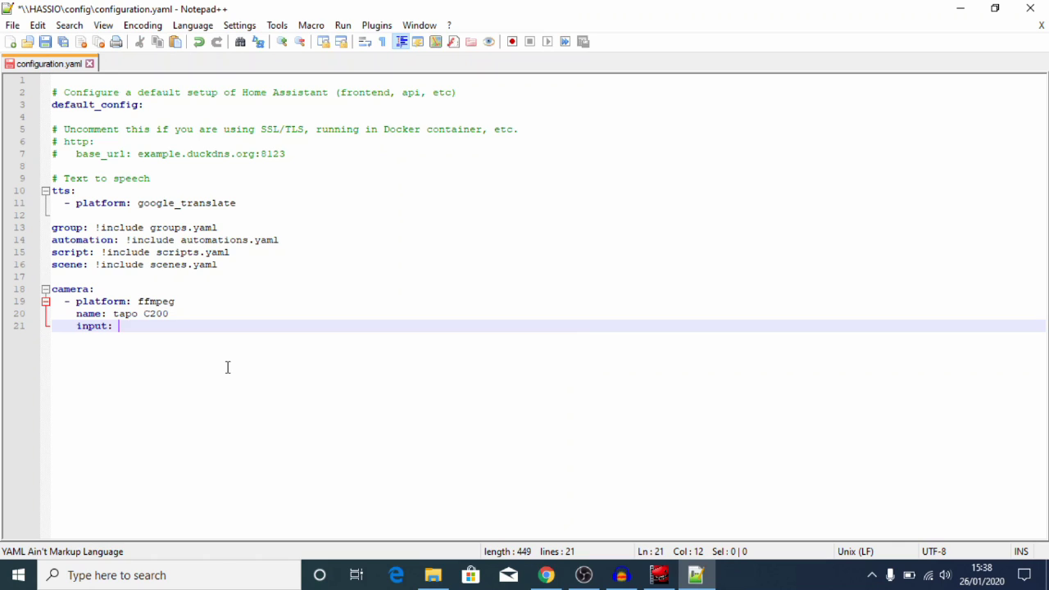
Step: Enter the rtsp:// URL with the camera account credentials for 192.168.1.237:554/stream1 as input
{"action": "type", "text": "rtsp://leestechchannel:passwor"}
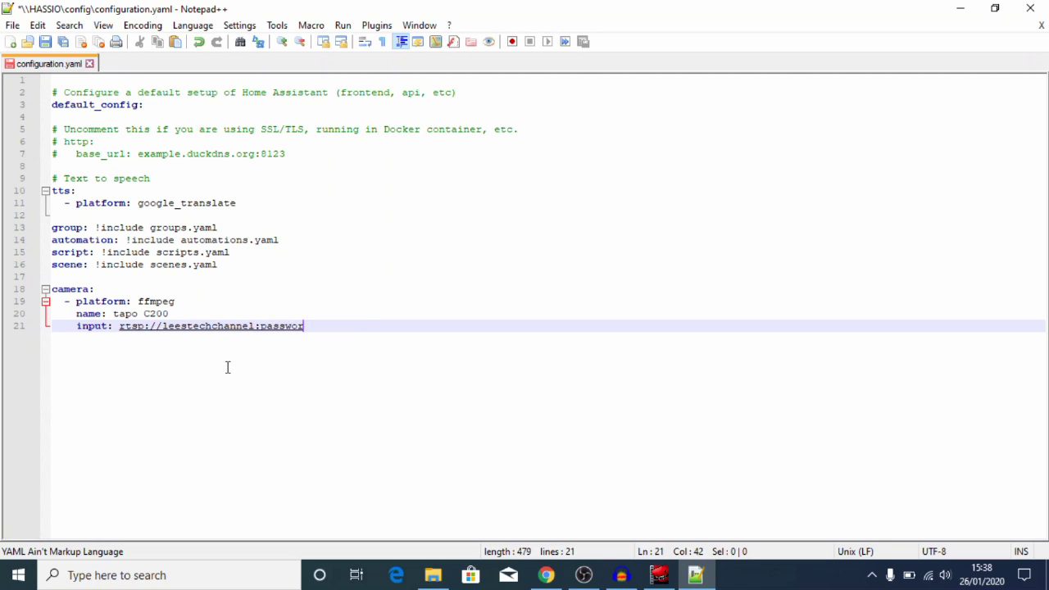
{"action": "type", "text": "d1@192.168.1.237"}
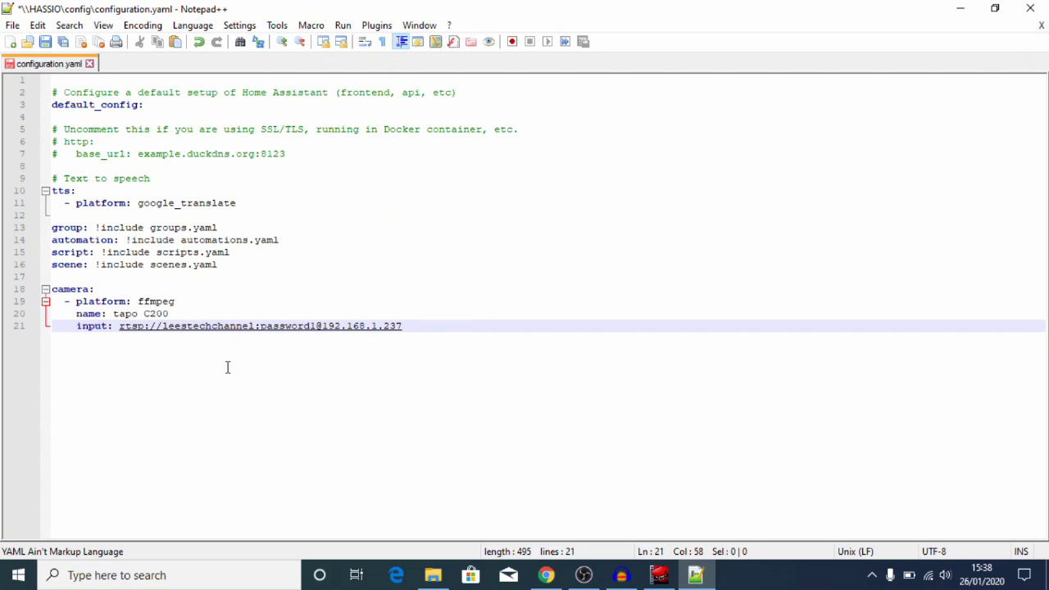
{"action": "type", "text": ":554/stream1"}
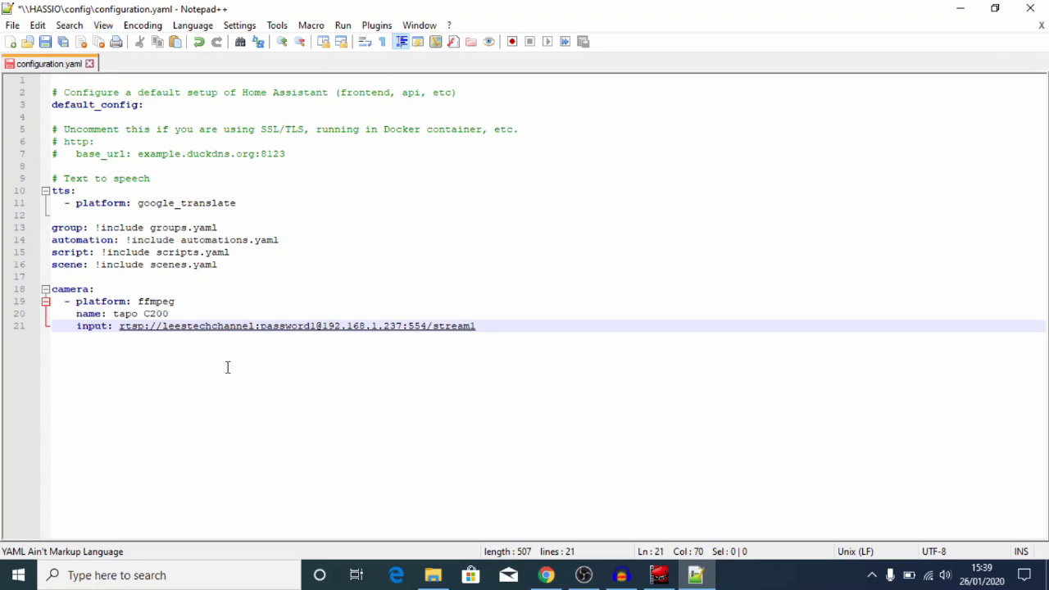
Step: Save configuration.yaml, then restart Home Assistant from Configuration > Server Controls
{"action": "left_click", "coordinate": [46, 43]}
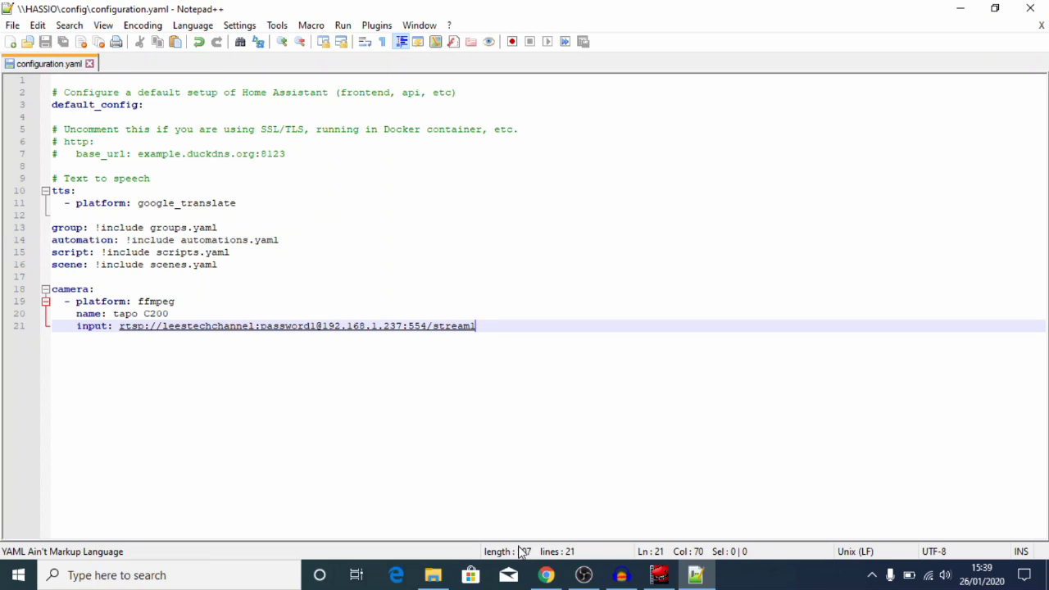
{"action": "left_click", "coordinate": [546, 575]}
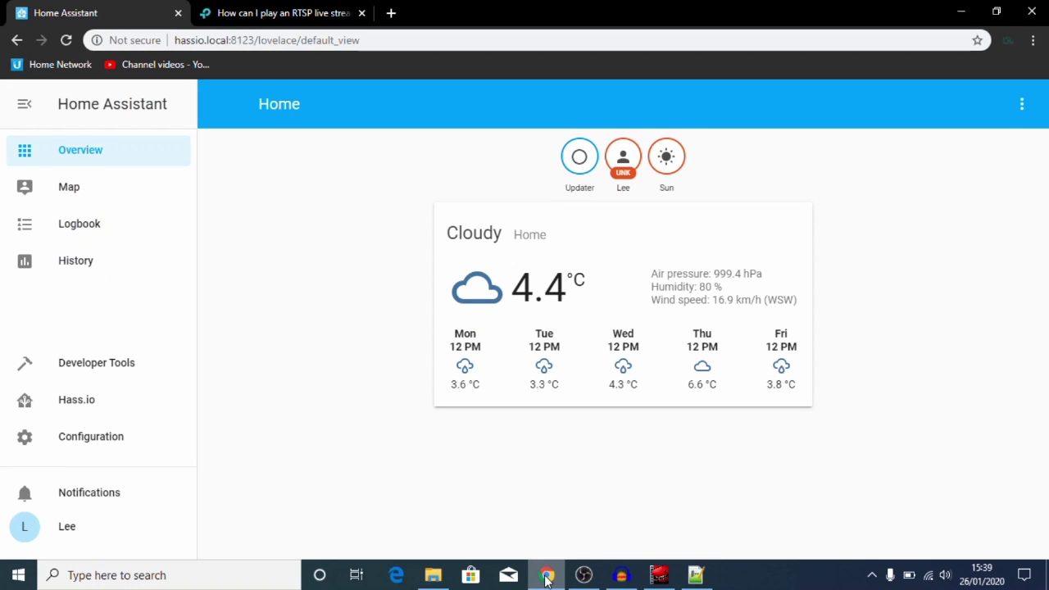
{"action": "left_click", "coordinate": [96, 443]}
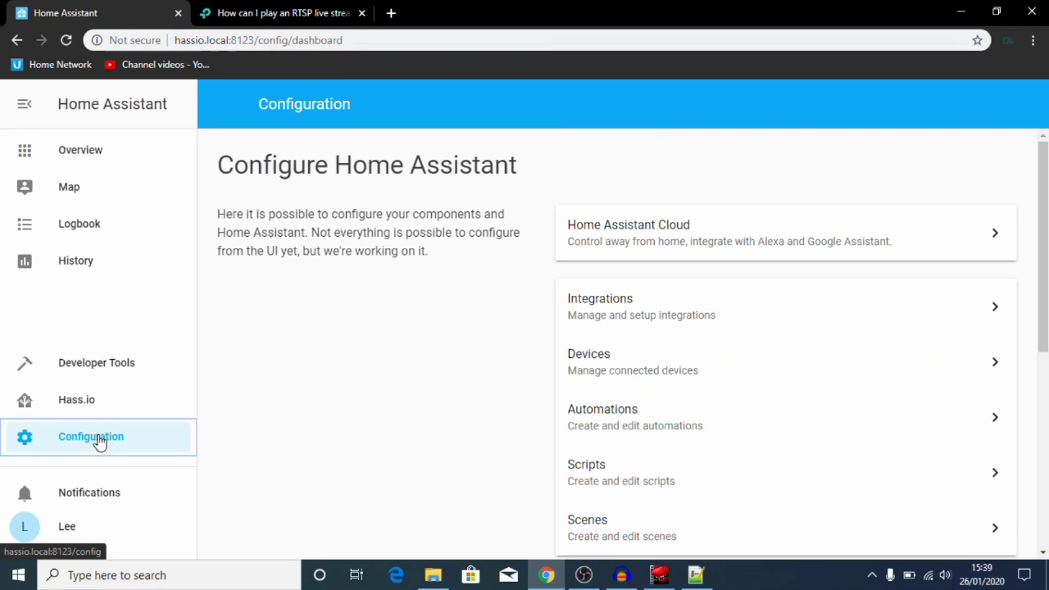
{"action": "left_click_drag", "start_coordinate": [1039, 206], "coordinate": [1038, 335]}
{"action": "left_click", "coordinate": [711, 415]}
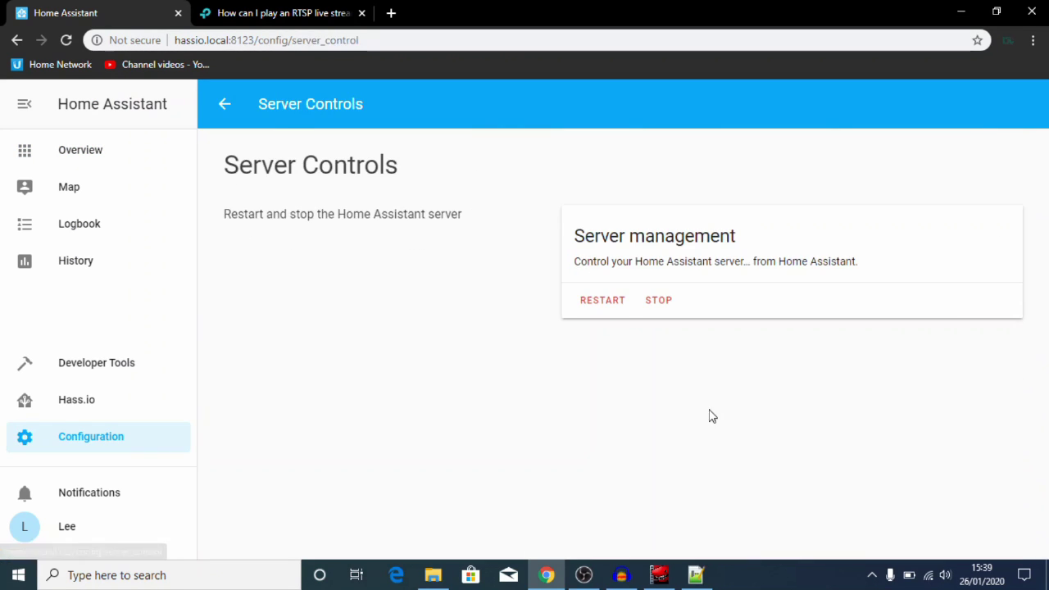
{"action": "left_click", "coordinate": [603, 302]}
{"action": "left_click", "coordinate": [648, 367]}
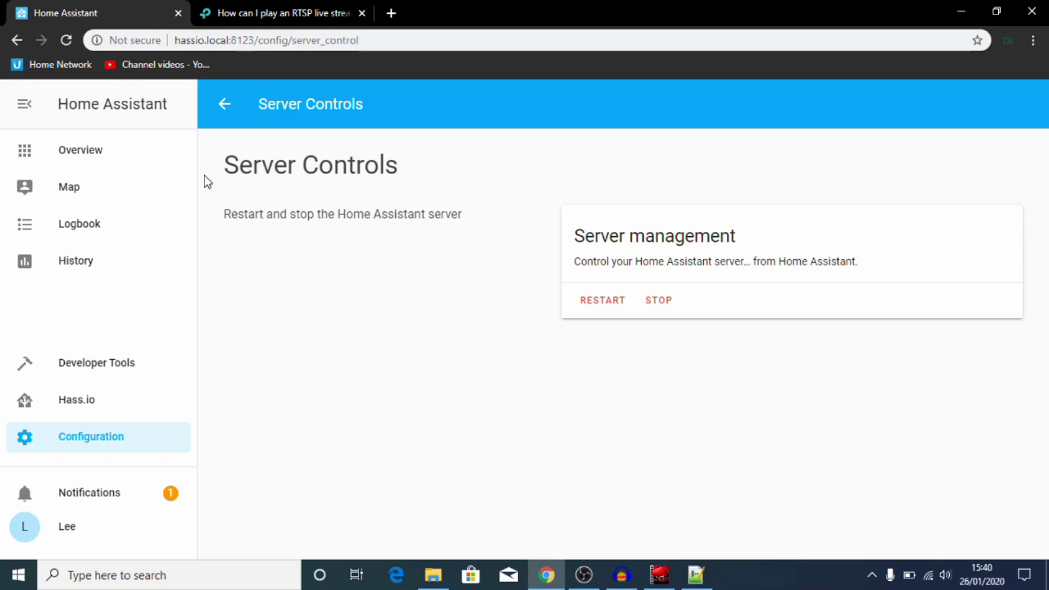
Step: Put the Home dashboard in edit mode and add a Picture Entity card for camera.tapo_c200
{"action": "left_click", "coordinate": [131, 165]}
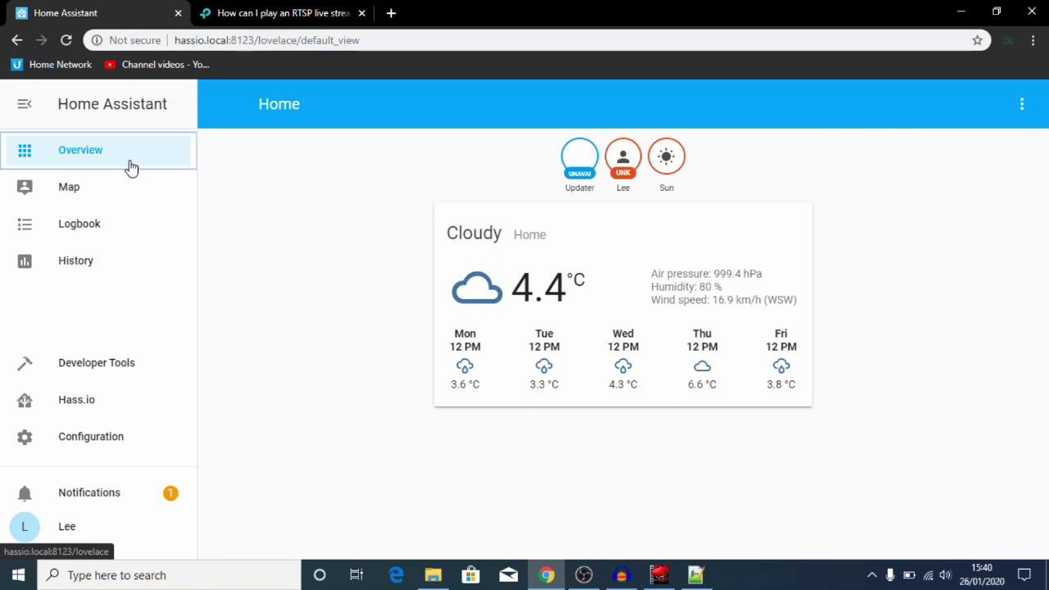
{"action": "left_click", "coordinate": [1023, 108]}
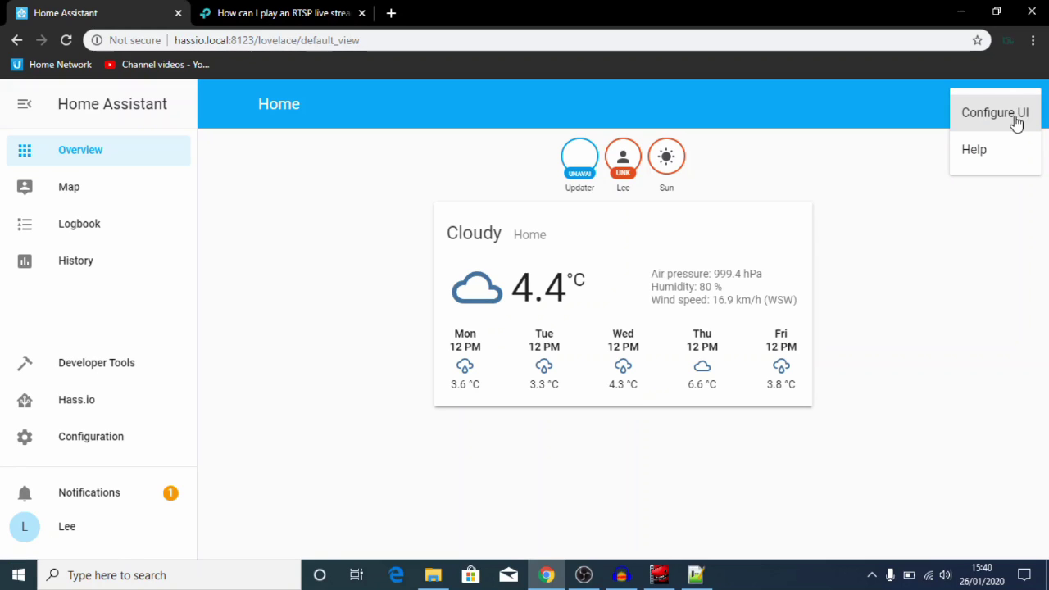
{"action": "left_click", "coordinate": [1013, 123]}
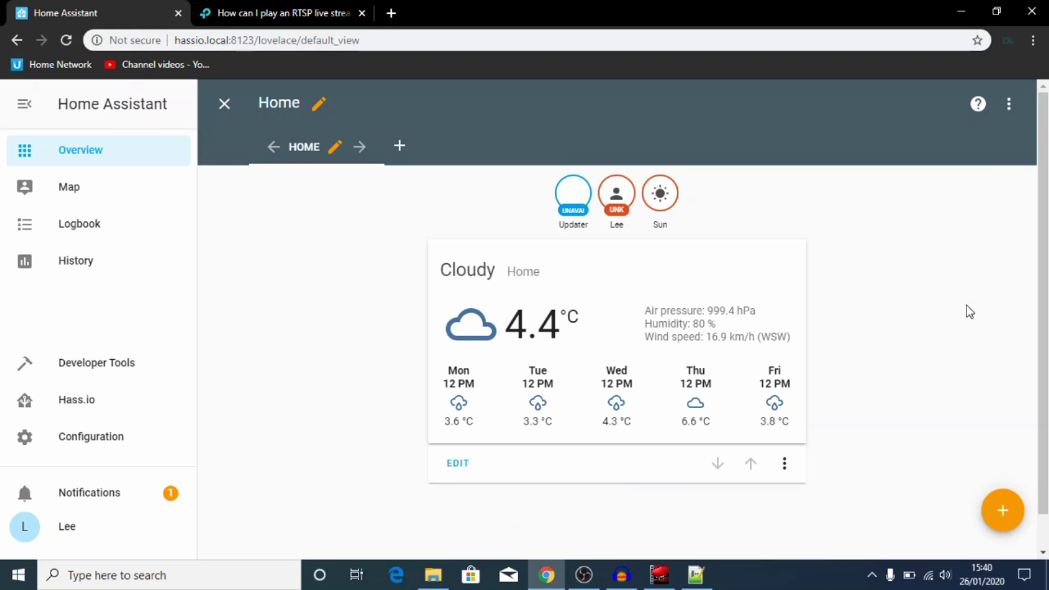
{"action": "left_click", "coordinate": [1001, 511]}
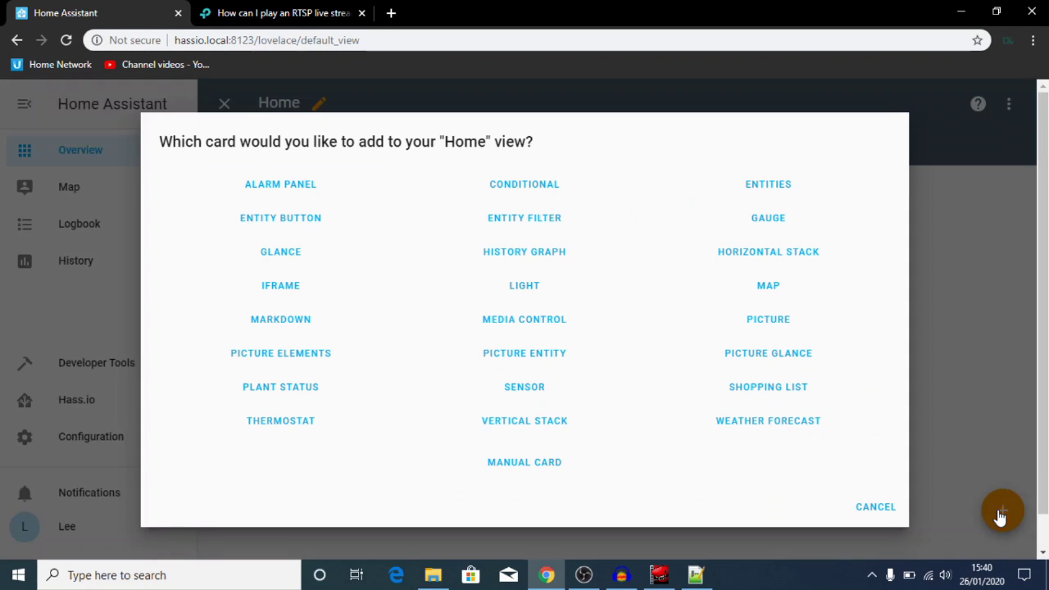
{"action": "left_click", "coordinate": [515, 360]}
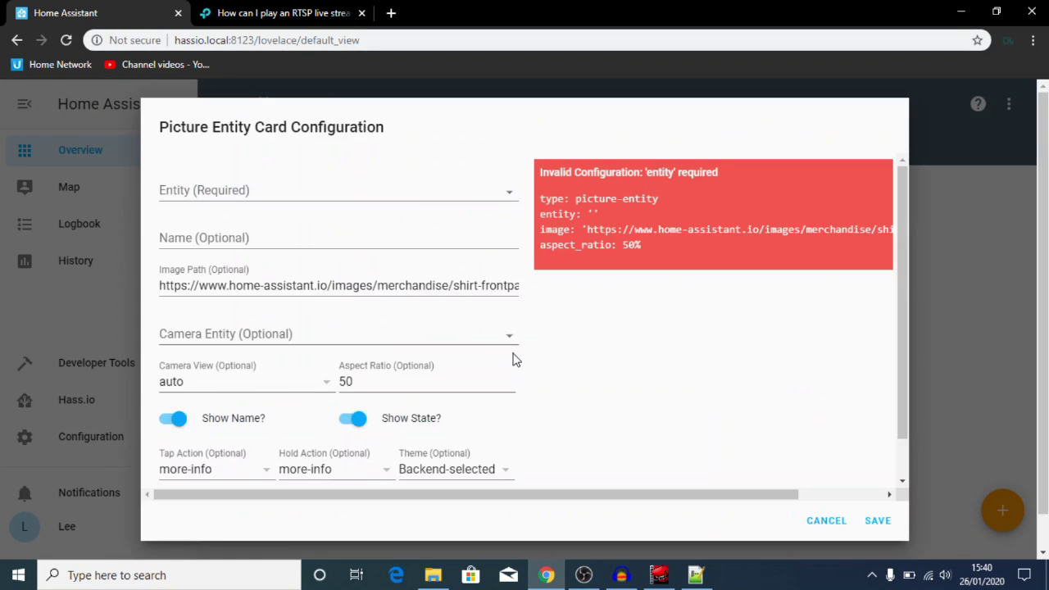
{"action": "left_click", "coordinate": [510, 196]}
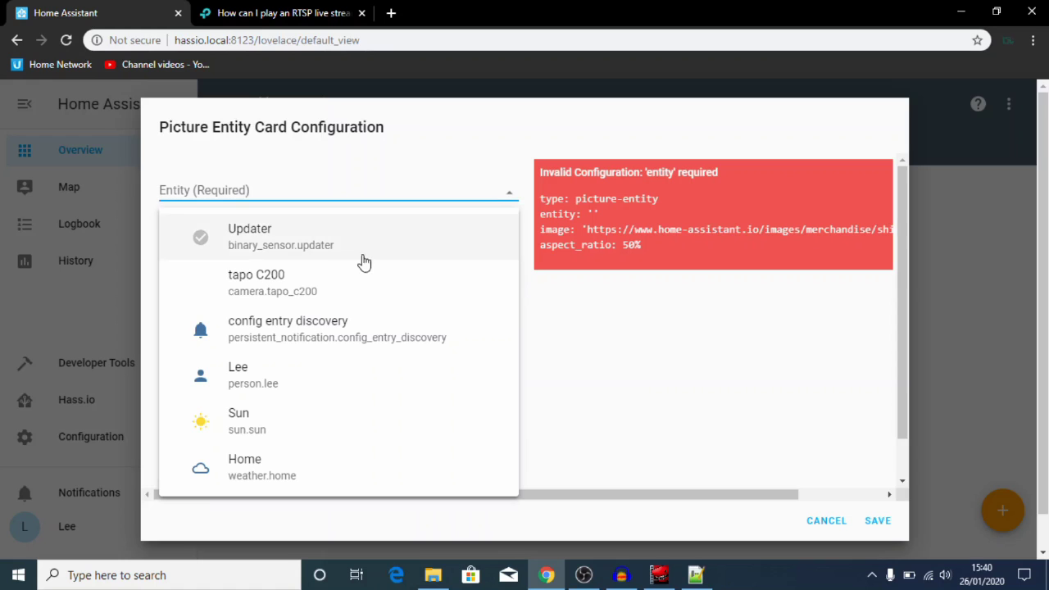
{"action": "left_click", "coordinate": [279, 299]}
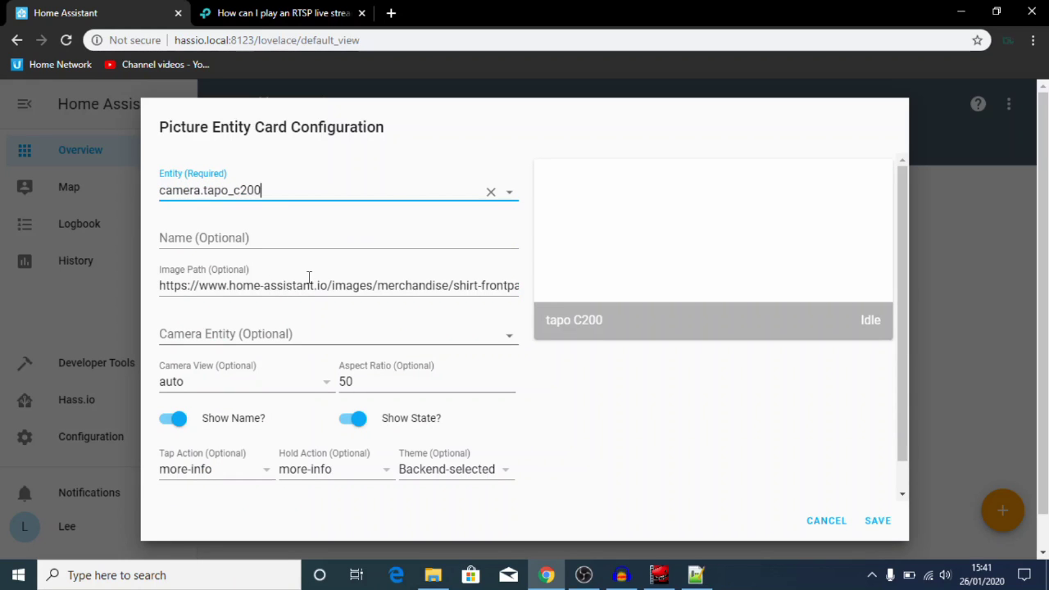
Step: Clear the image path, name the card 'tapo C200', hide name and state, and save
{"action": "left_click", "coordinate": [310, 280]}
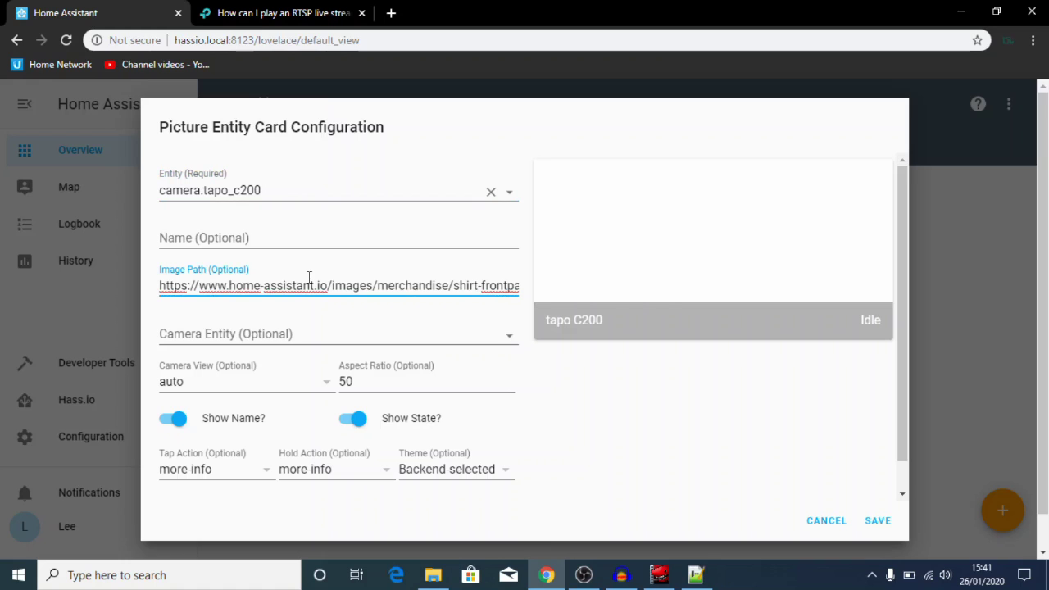
{"action": "key", "text": "ctrl+a"}
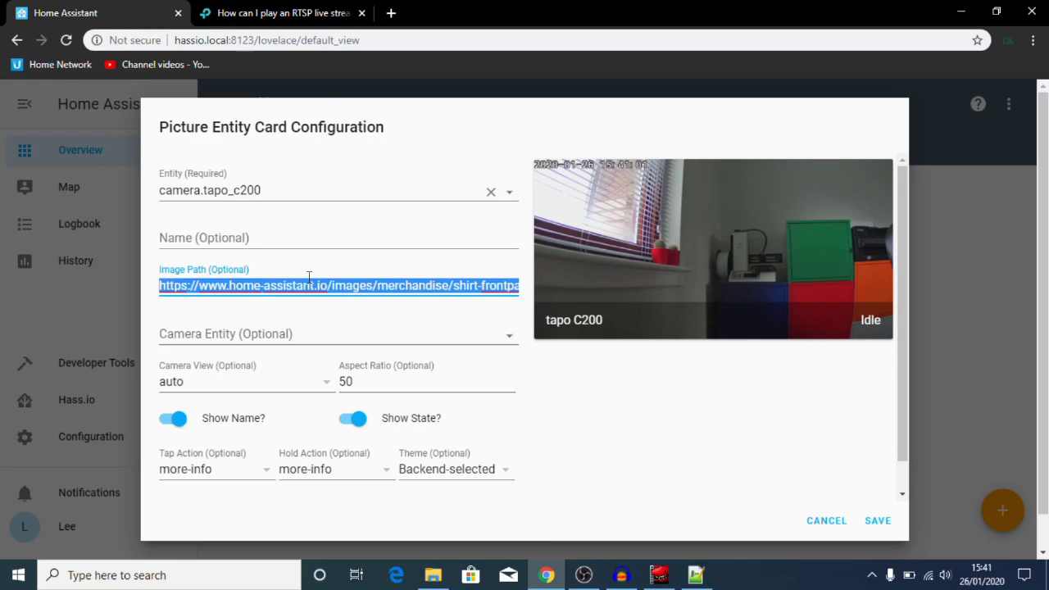
{"action": "key", "text": "BackSpace"}
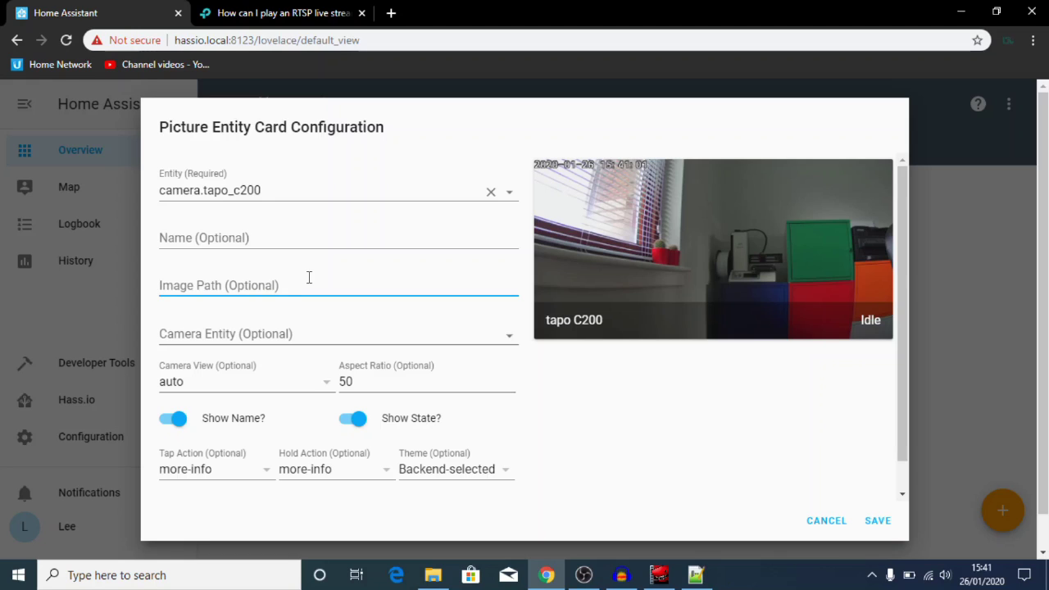
{"action": "left_click", "coordinate": [265, 232]}
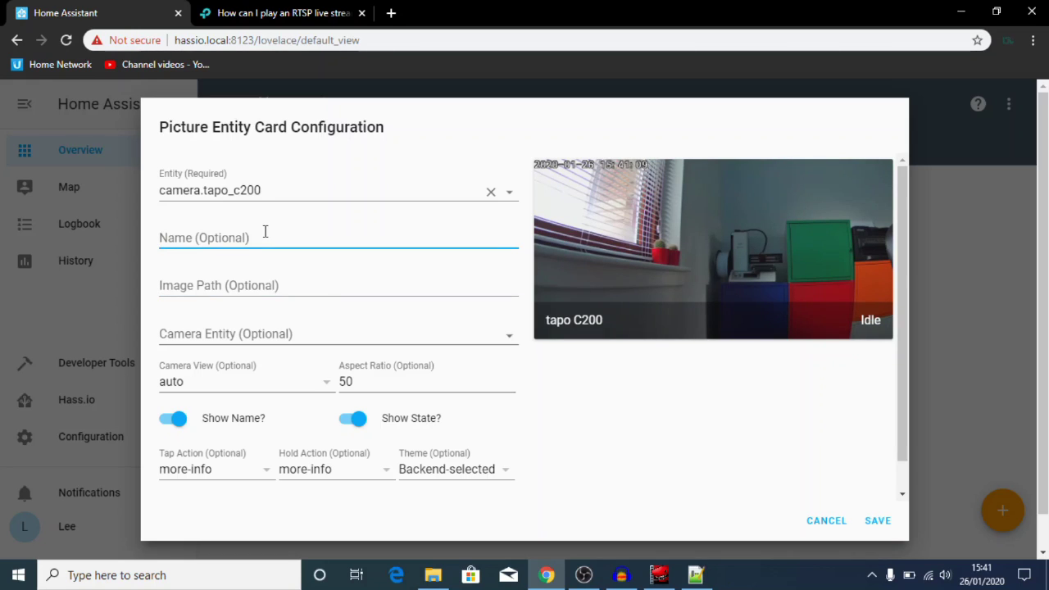
{"action": "type", "text": "t"}
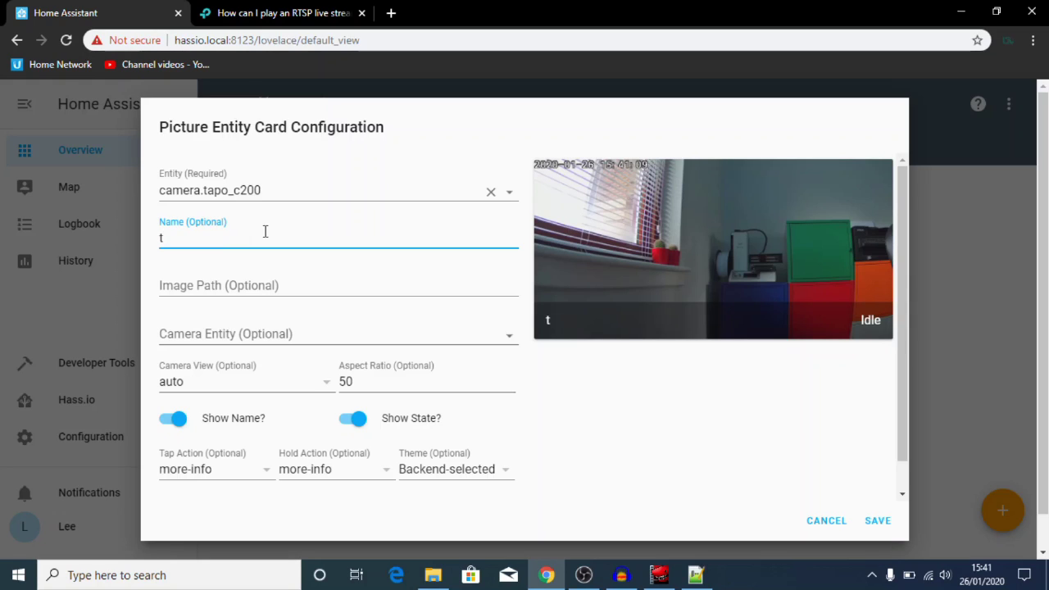
{"action": "type", "text": "apo"}
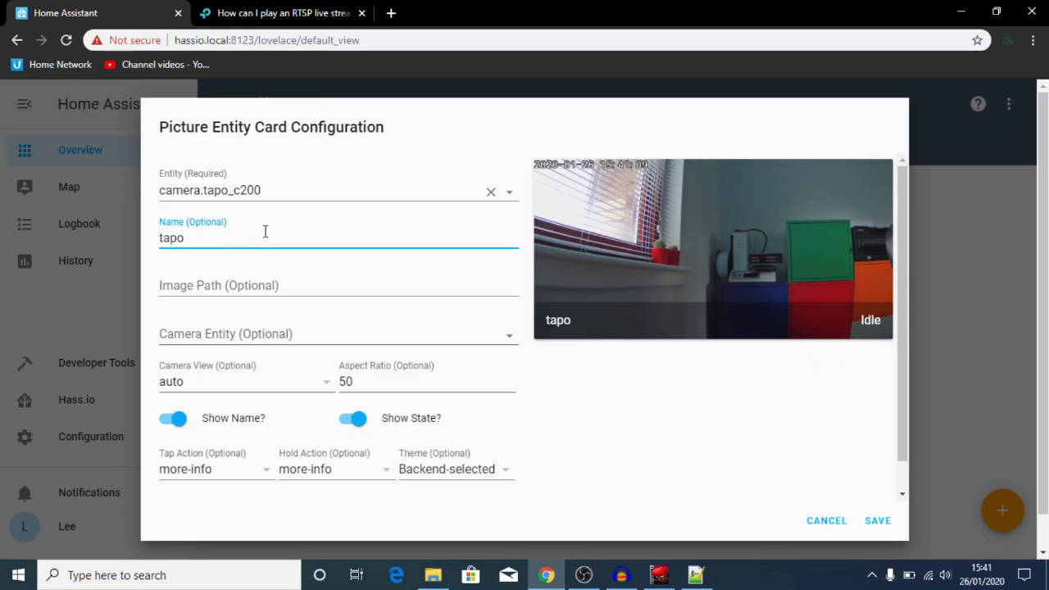
{"action": "type", "text": " C2"}
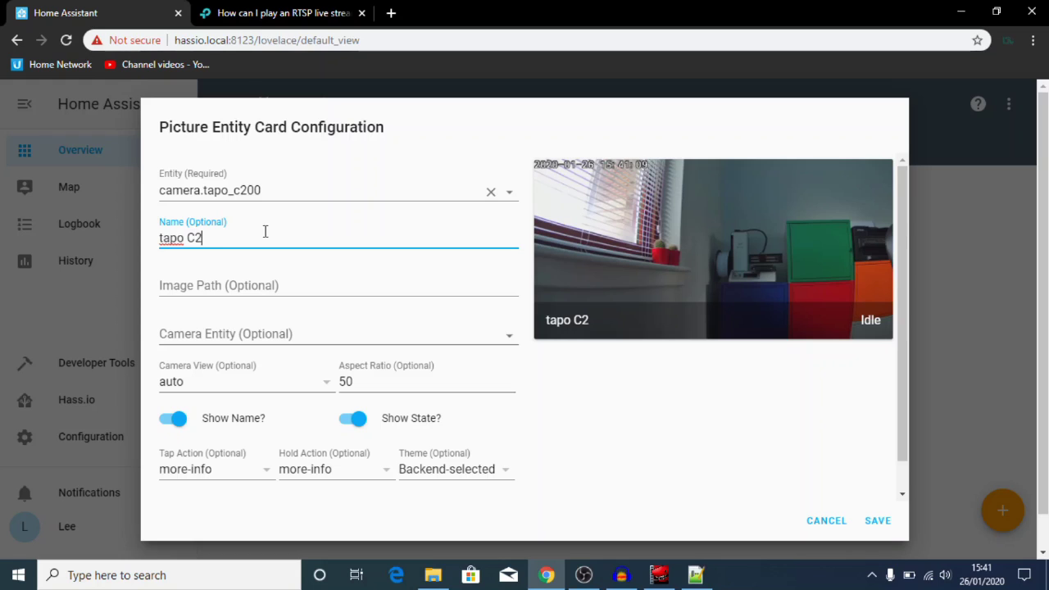
{"action": "type", "text": "00"}
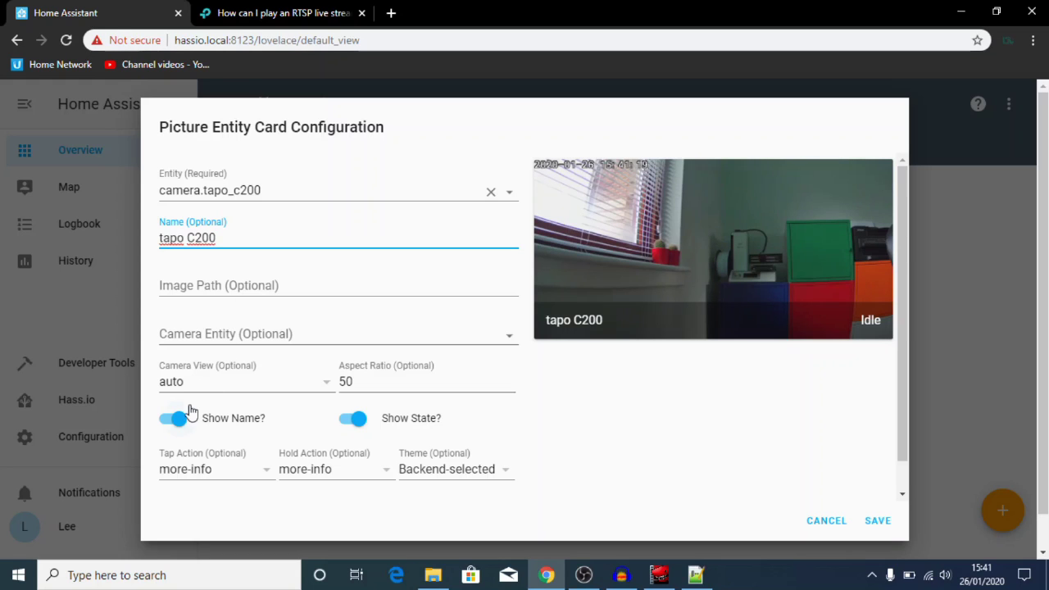
{"action": "left_click", "coordinate": [178, 423]}
{"action": "left_click", "coordinate": [356, 432]}
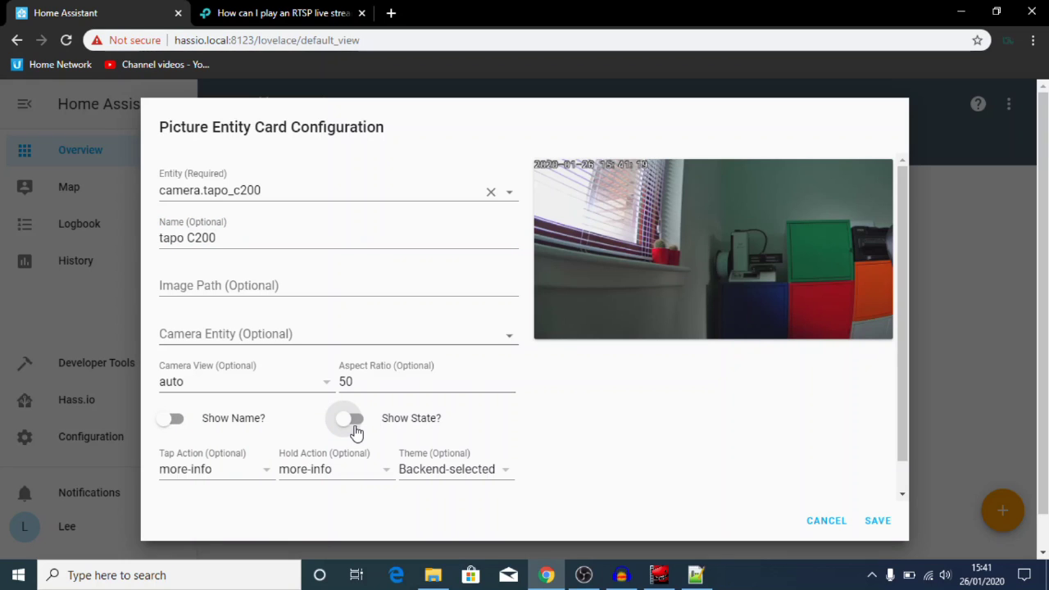
{"action": "left_click", "coordinate": [884, 528]}
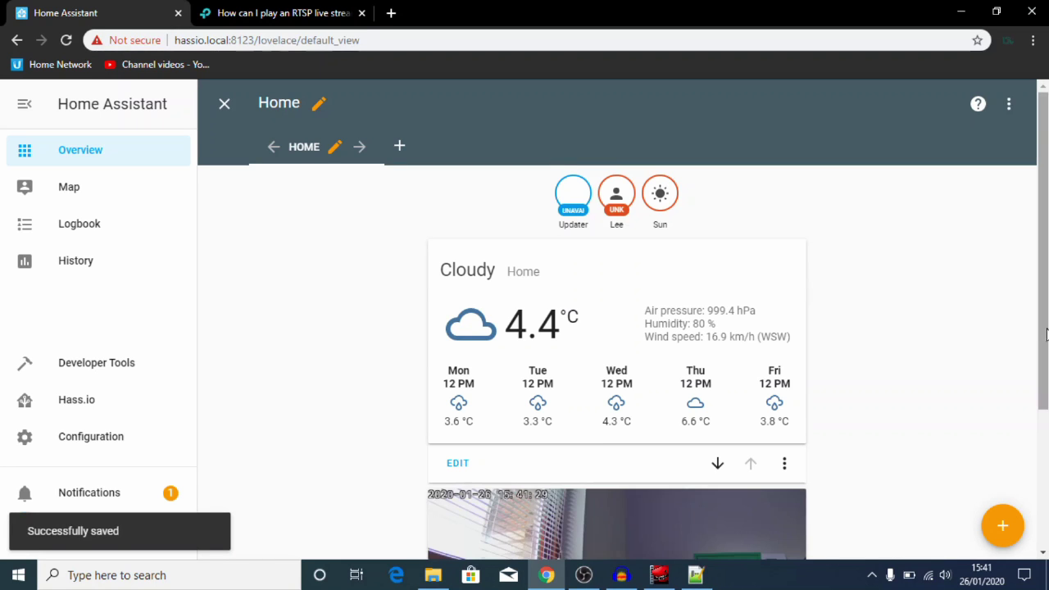
Step: Move the tapo C200 camera card above the weather card and exit edit mode
{"action": "left_click_drag", "start_coordinate": [1045, 336], "coordinate": [1038, 446]}
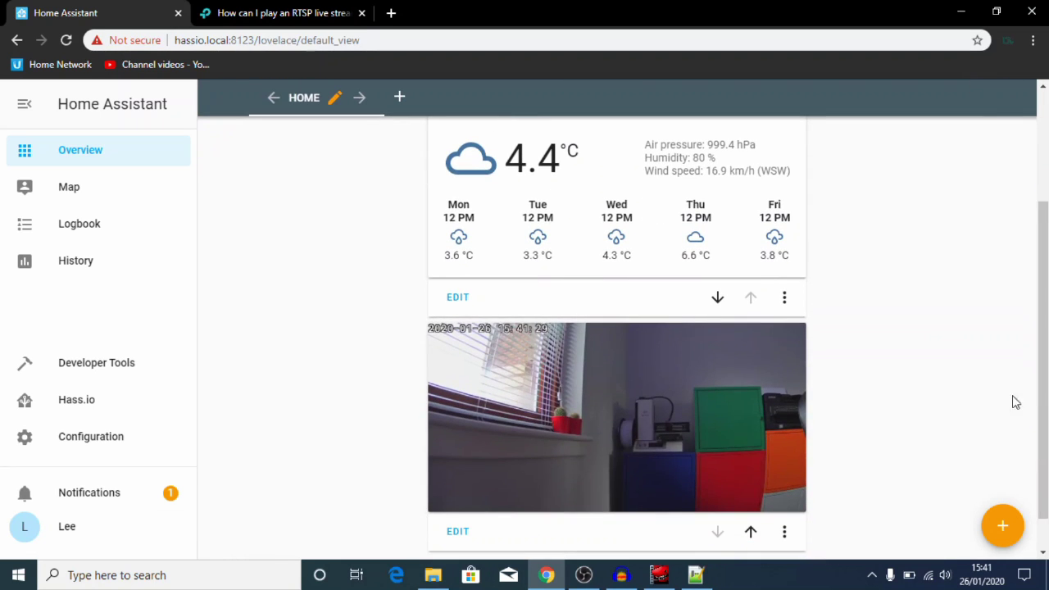
{"action": "left_click_drag", "start_coordinate": [1041, 389], "coordinate": [1040, 354]}
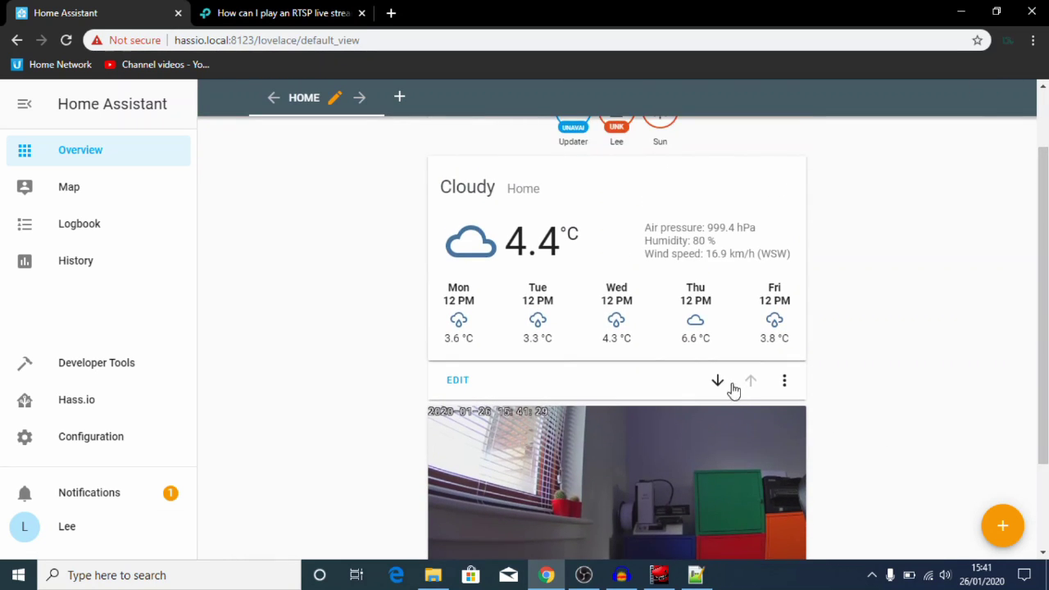
{"action": "left_click", "coordinate": [724, 384]}
{"action": "scroll", "coordinate": [617, 328], "scroll_direction": "up", "scroll_amount": 1}
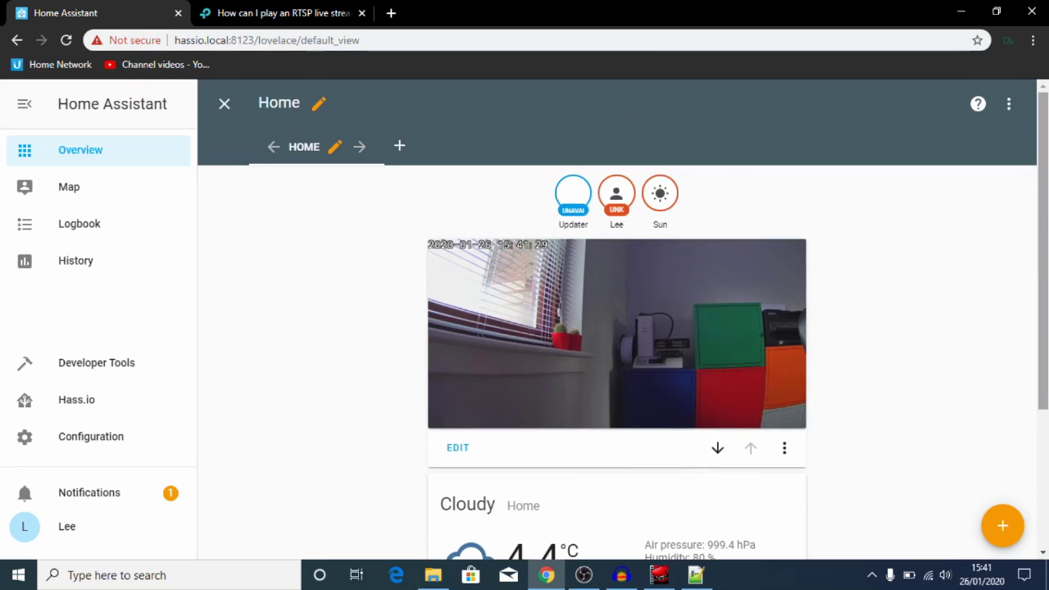
{"action": "left_click", "coordinate": [223, 107]}
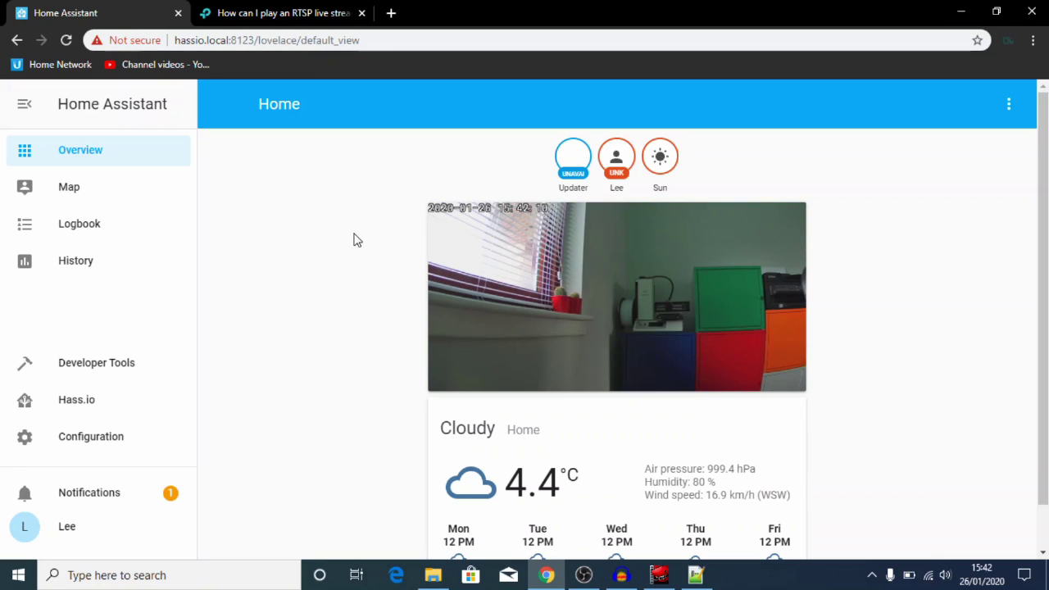
Step: Open the dashboard's raw configuration editor via Configure UI
{"action": "left_click", "coordinate": [1007, 106]}
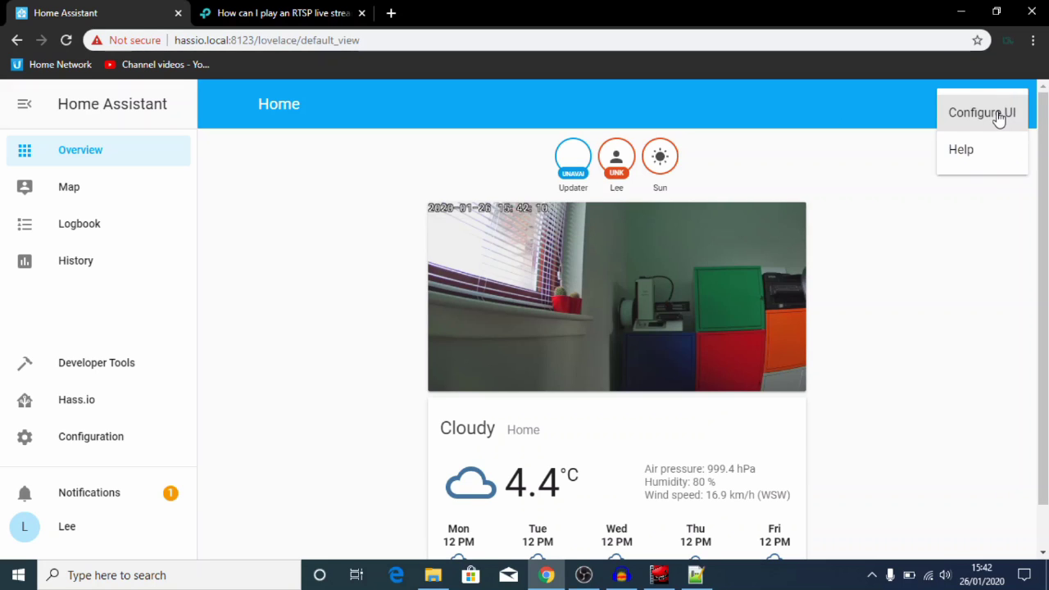
{"action": "left_click", "coordinate": [1001, 115]}
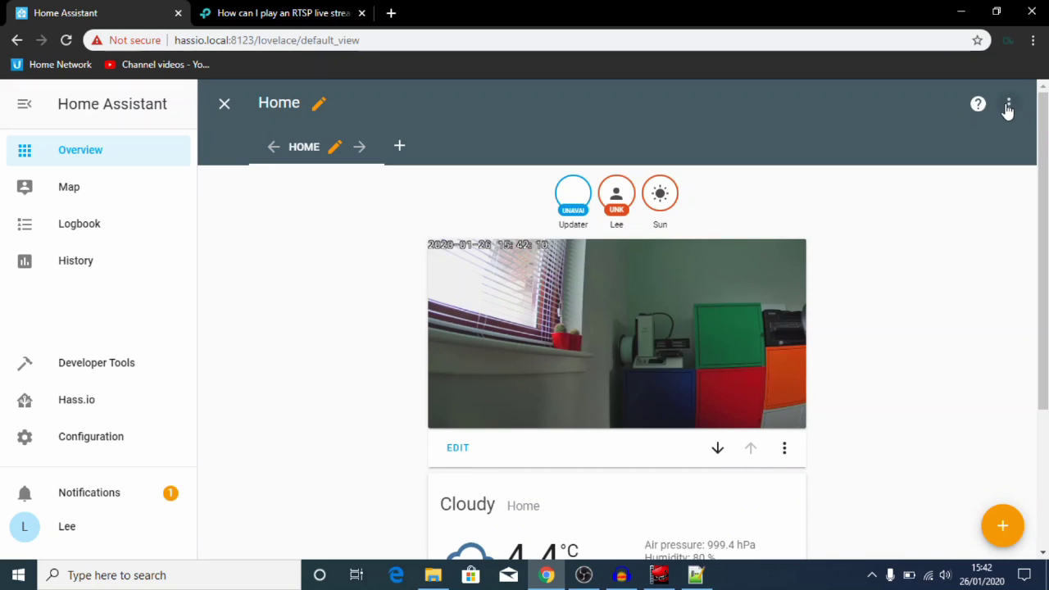
{"action": "left_click", "coordinate": [1009, 107]}
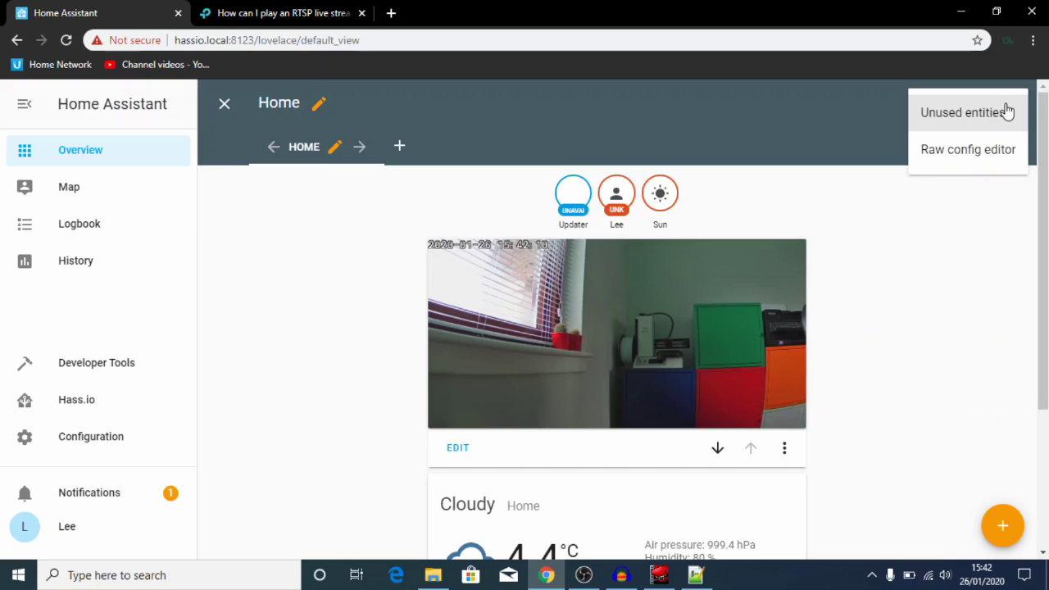
{"action": "left_click", "coordinate": [985, 152]}
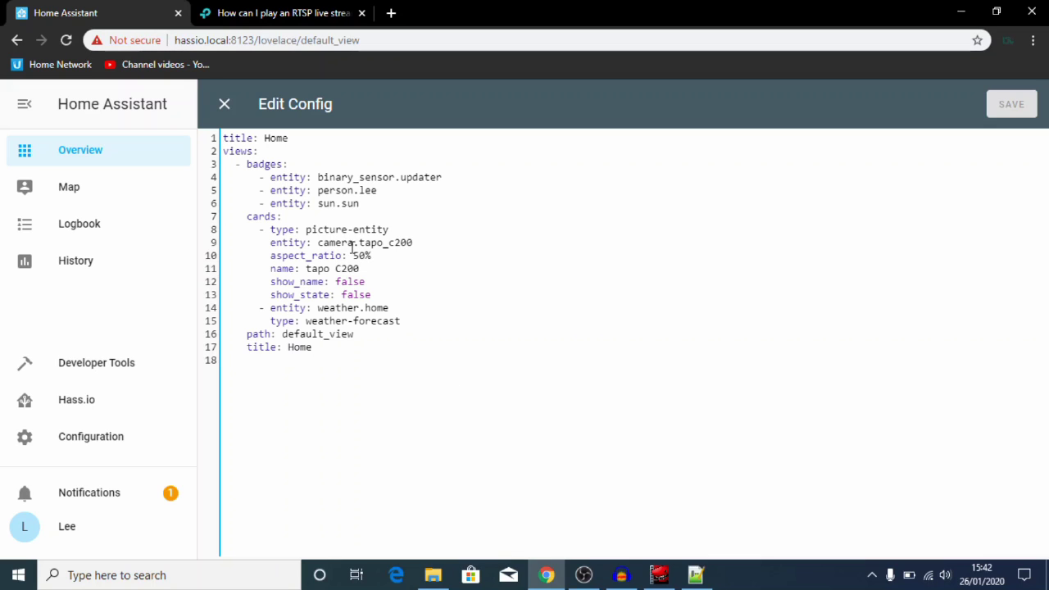
Step: Add 'camera_image: camera.tapo_c200' and 'camera_view: live' under show_state, save, and close the editor
{"action": "left_click", "coordinate": [377, 294]}
{"action": "key", "text": "Return"}
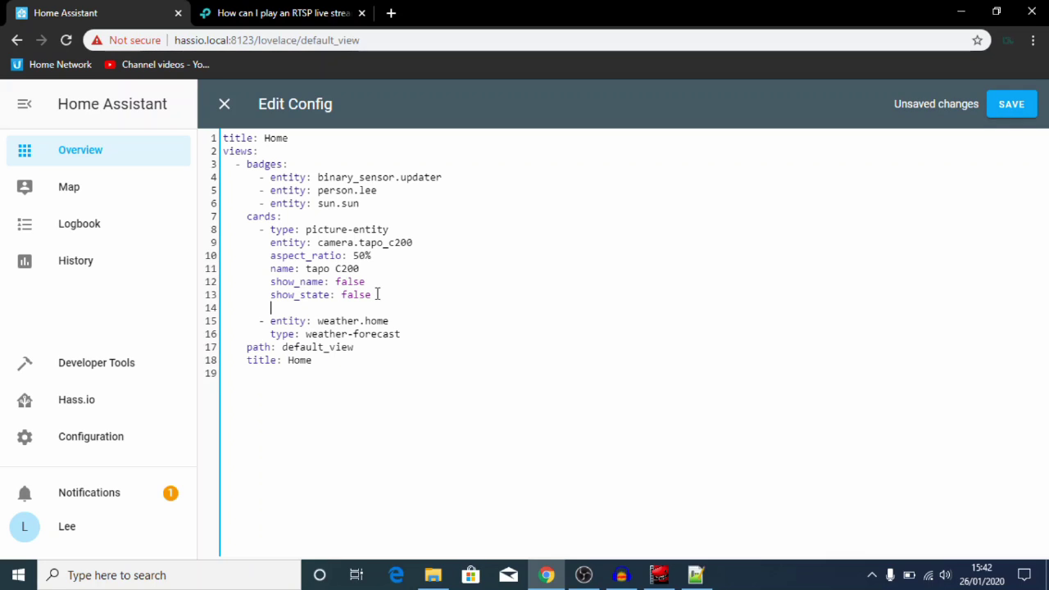
{"action": "type", "text": "camera_image:"}
{"action": "type", "text": "camera"}
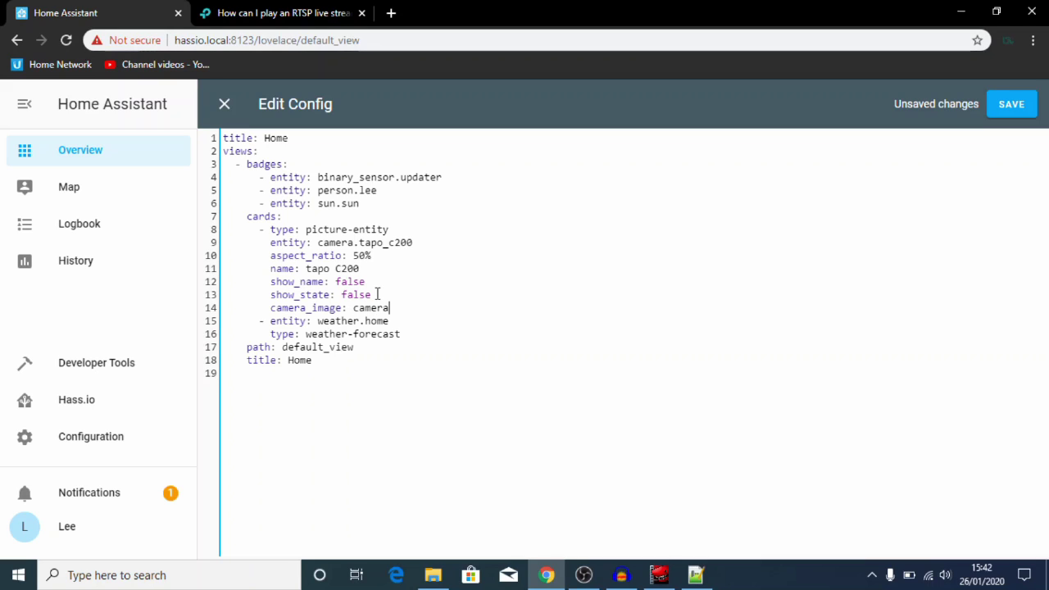
{"action": "type", "text": ".tapo_c200"}
{"action": "key", "text": "Return"}
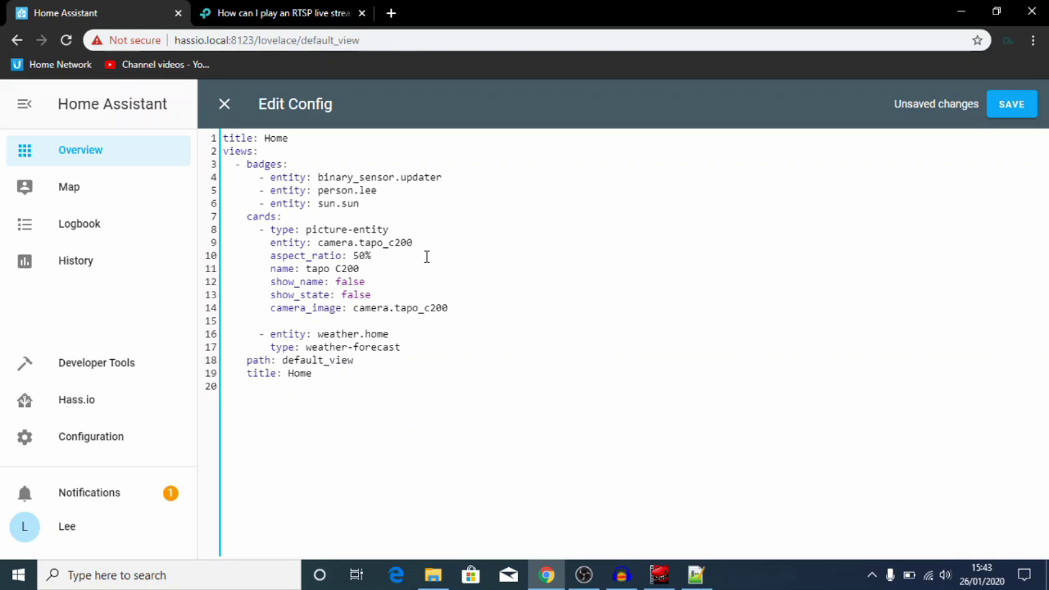
{"action": "type", "text": "camera_view: live"}
{"action": "left_click", "coordinate": [1000, 104]}
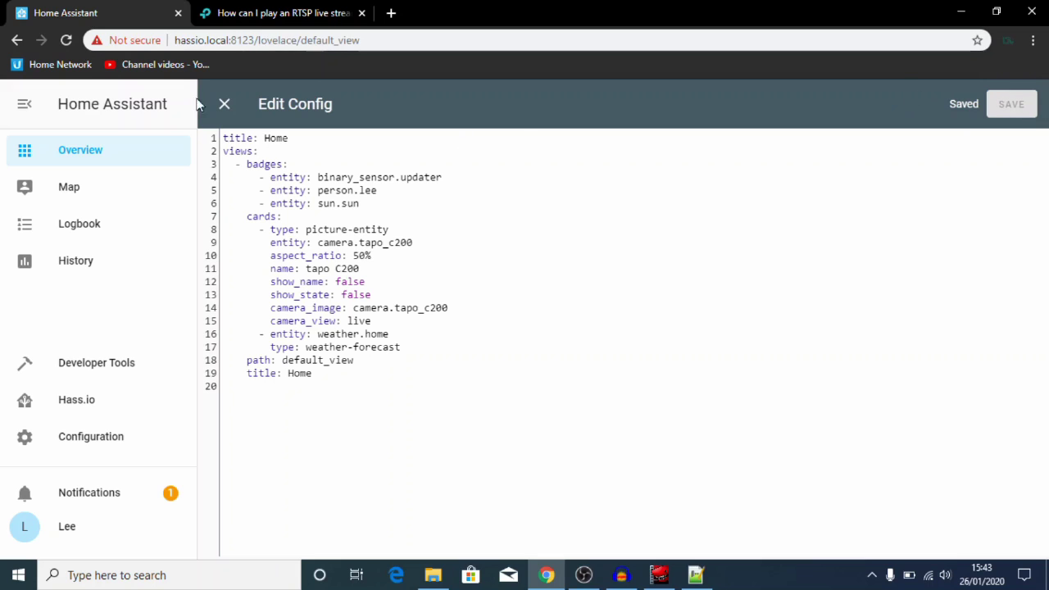
{"action": "left_click", "coordinate": [219, 104]}
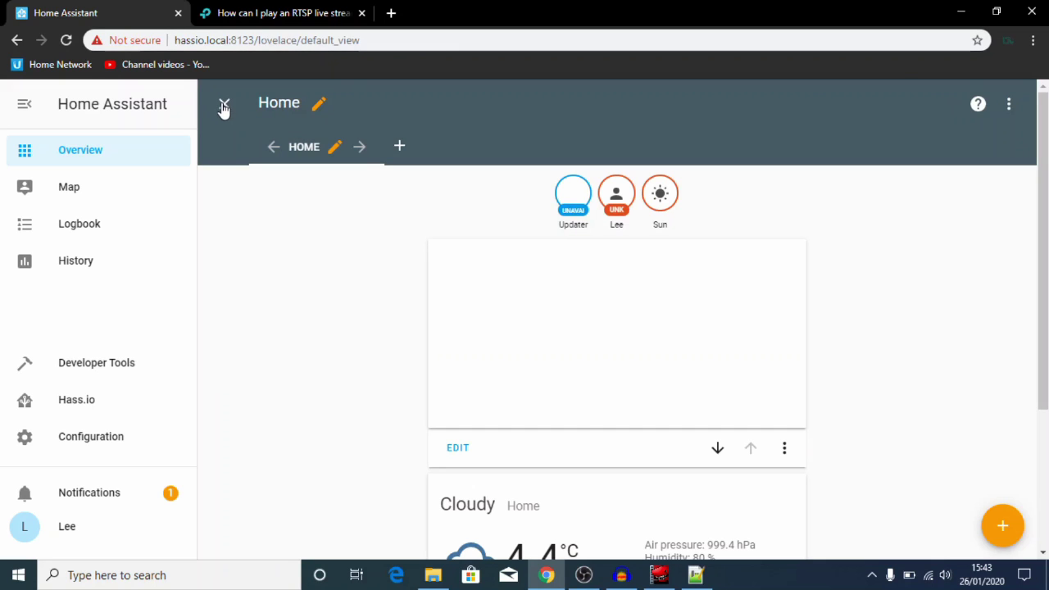
Step: Exit dashboard edit mode so the tapo C200 live feed plays above the weather card
{"action": "left_click", "coordinate": [222, 105]}
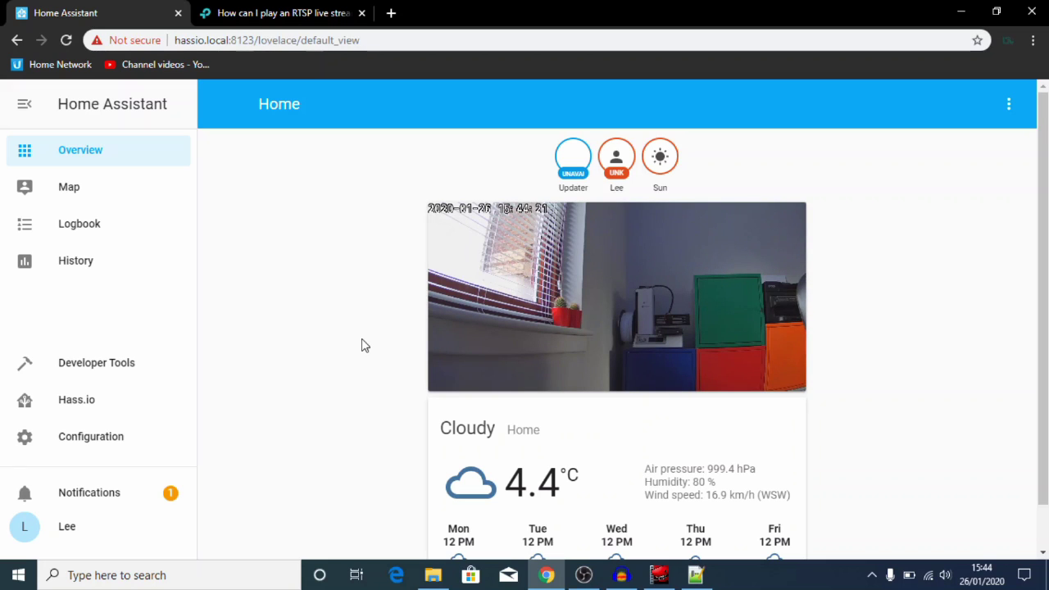
{"action": "left_click", "coordinate": [662, 315]}
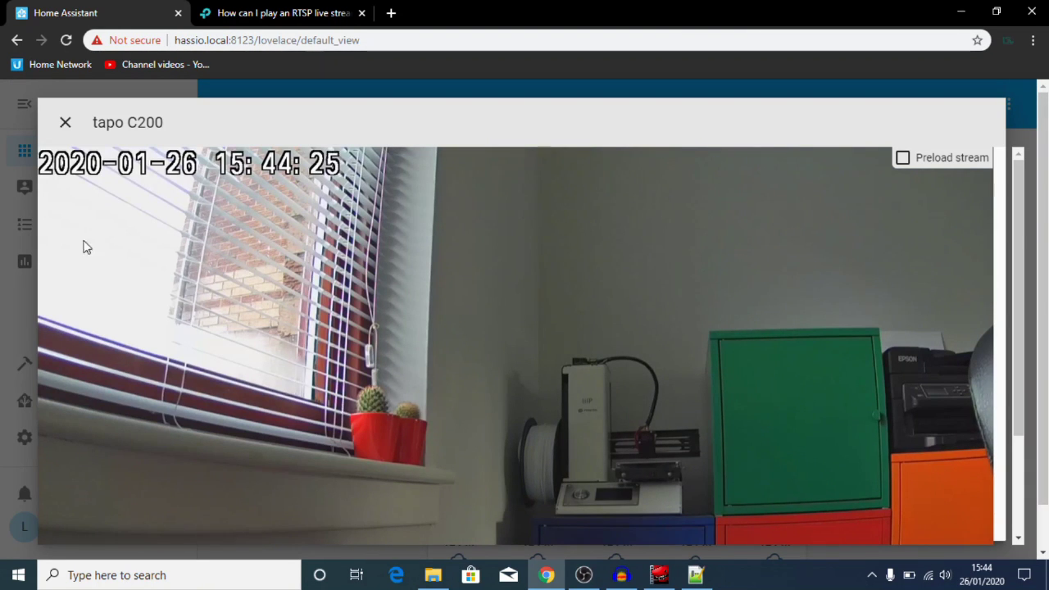
{"action": "left_click", "coordinate": [67, 127]}
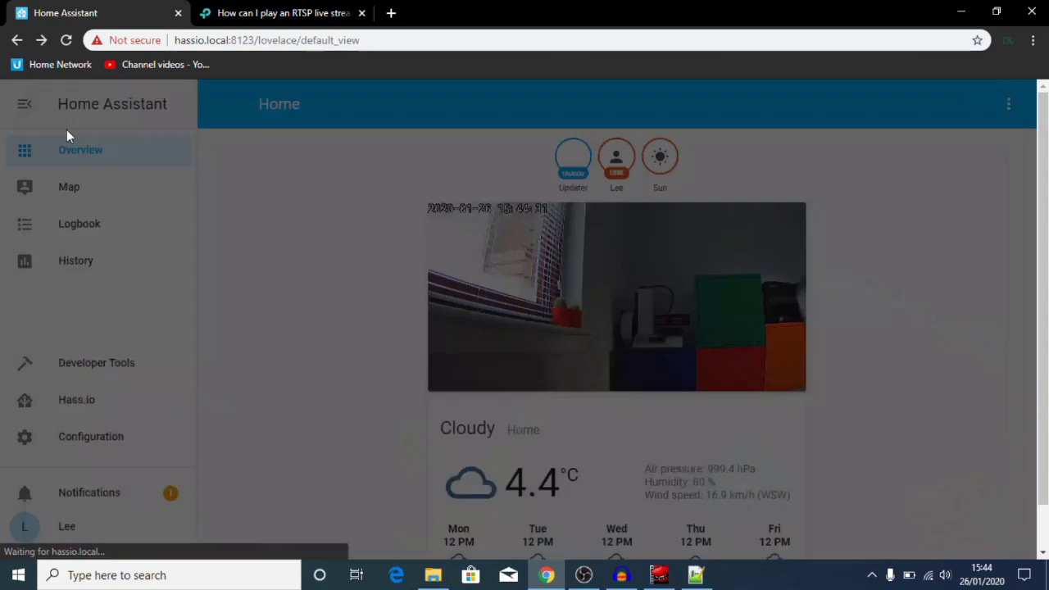